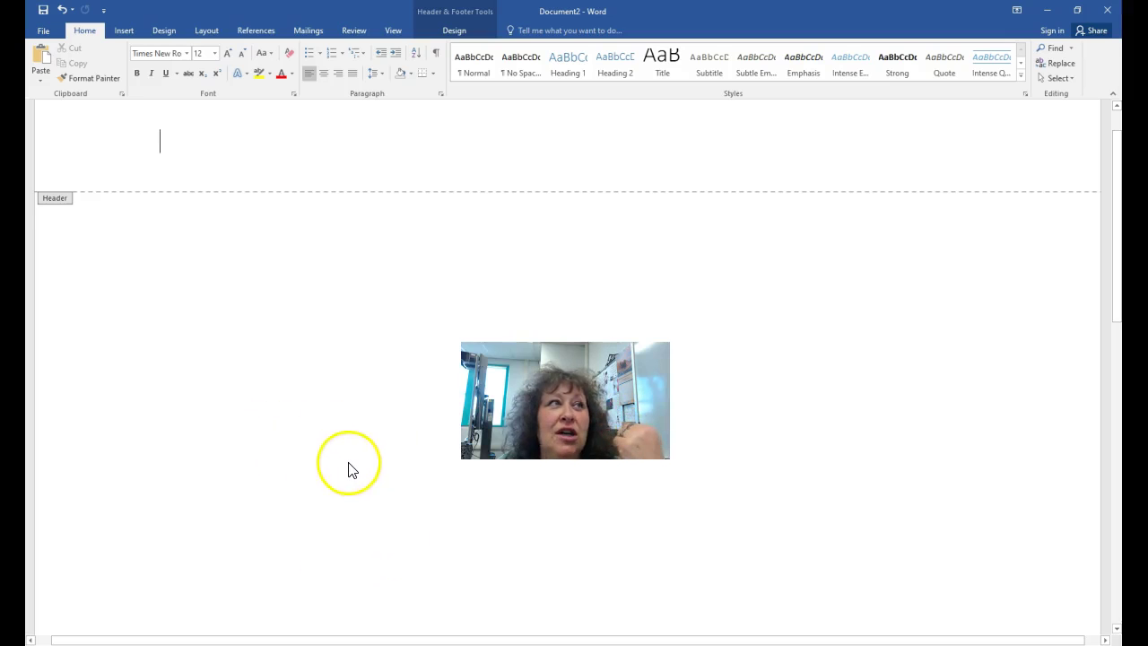
Step: Insert a page number at the top of the page using the Plain Number 3 layout
click(123, 31)
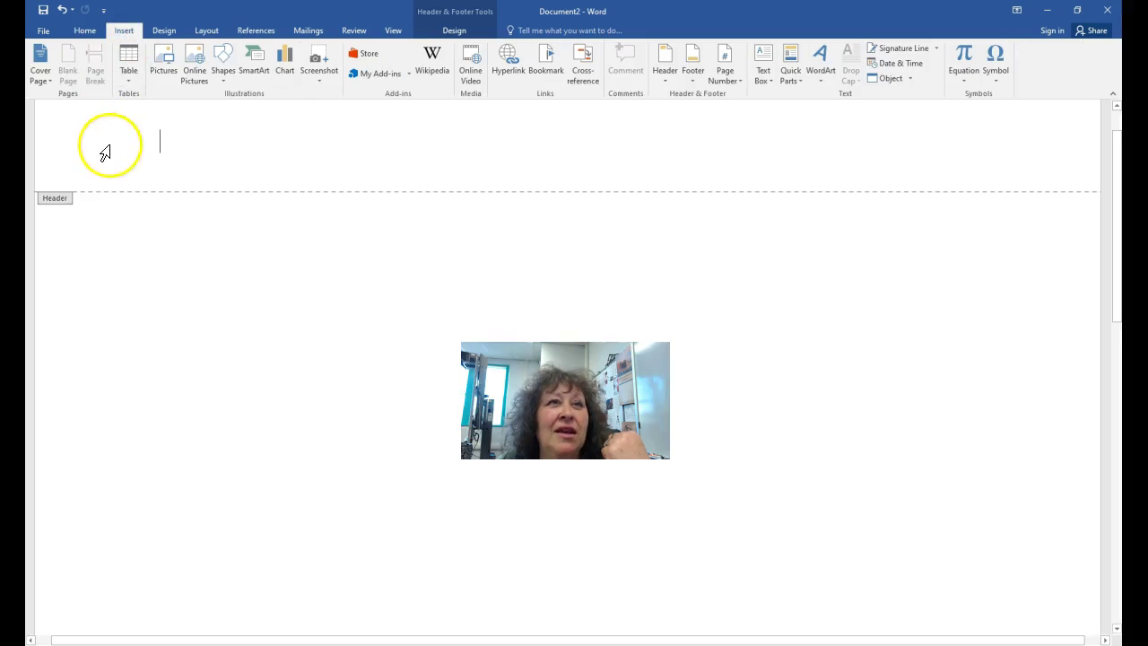
click(725, 69)
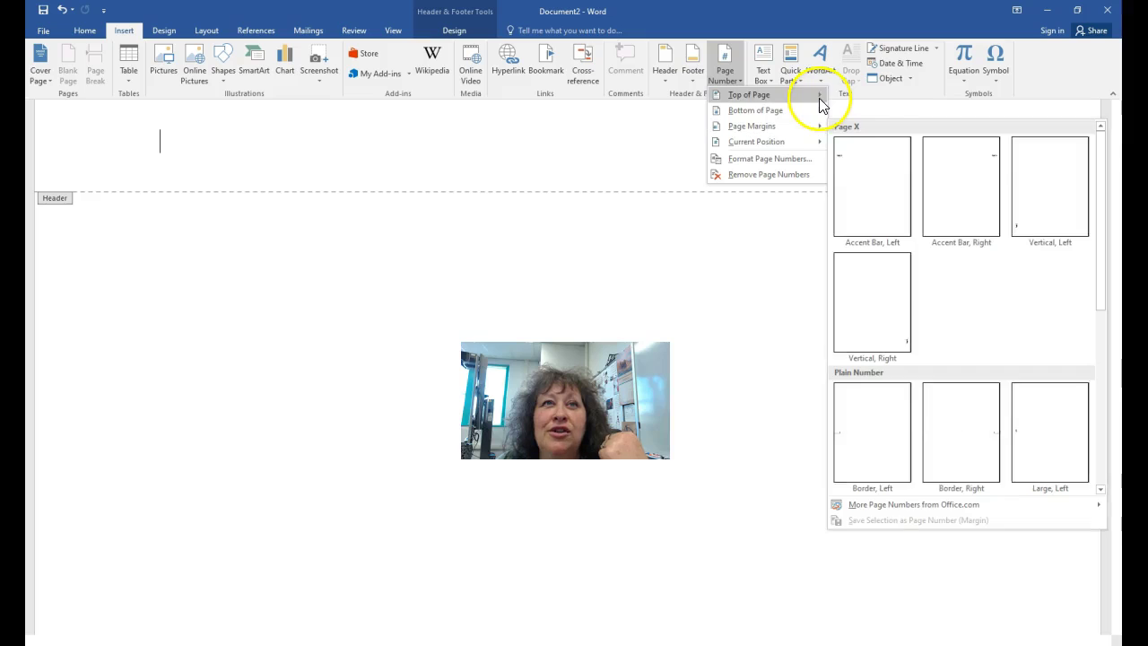
mouse_move(797, 115)
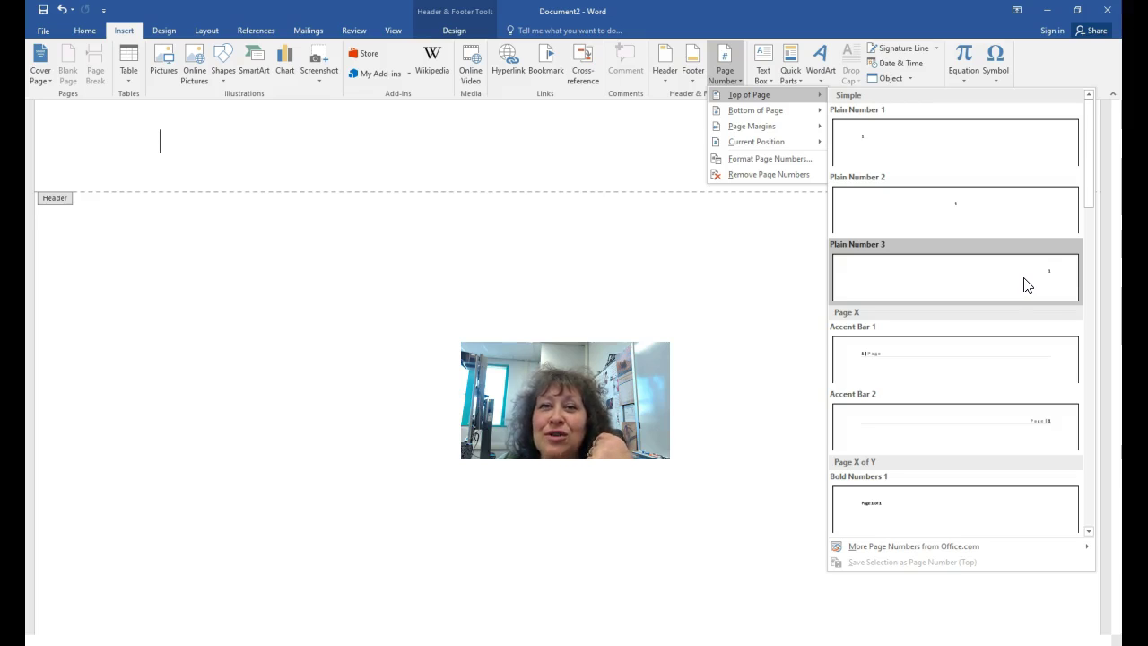
click(1028, 285)
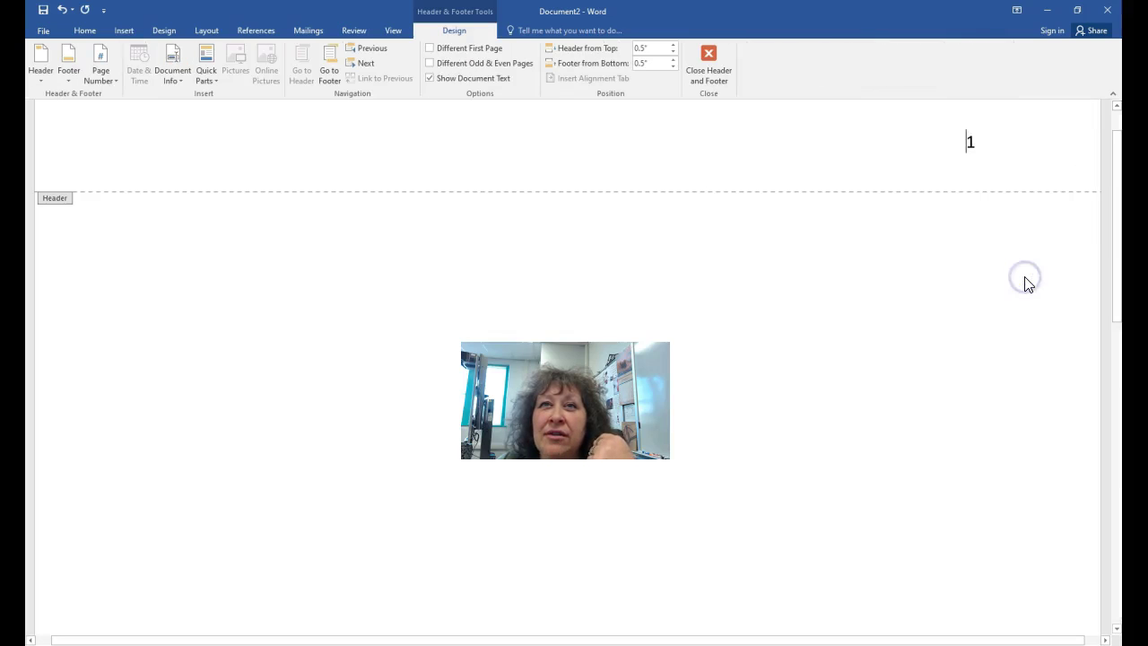
click(1027, 263)
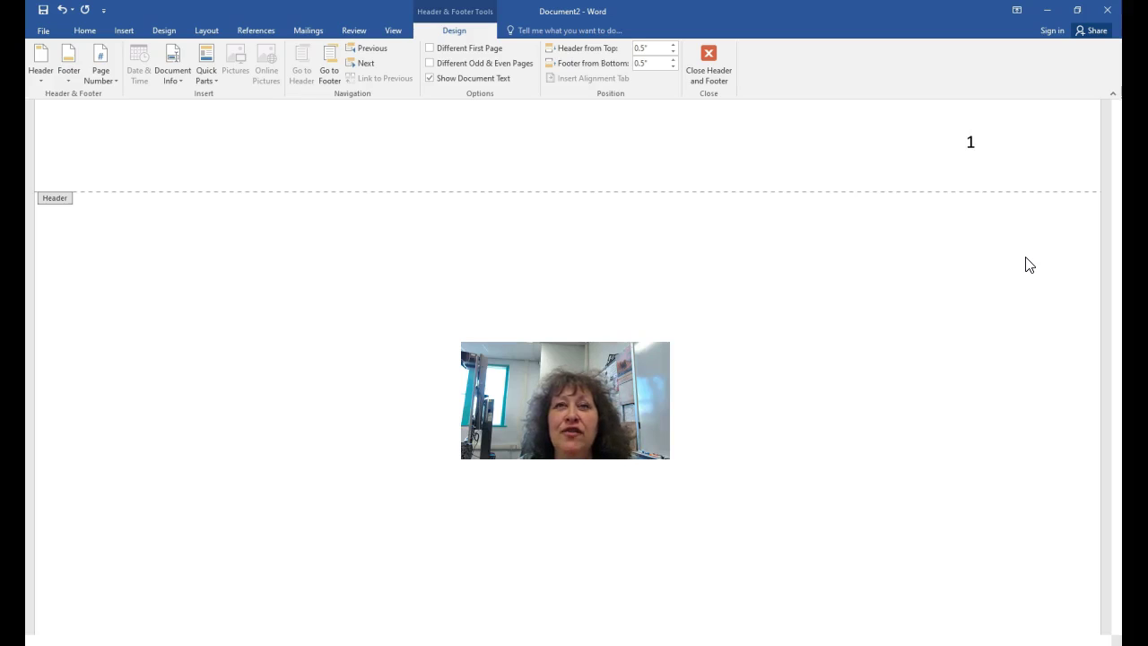
Step: Enter "Last" with a space before the page number in the header and return to the document body
text(g)
key(BackSpace)
text(IAST)
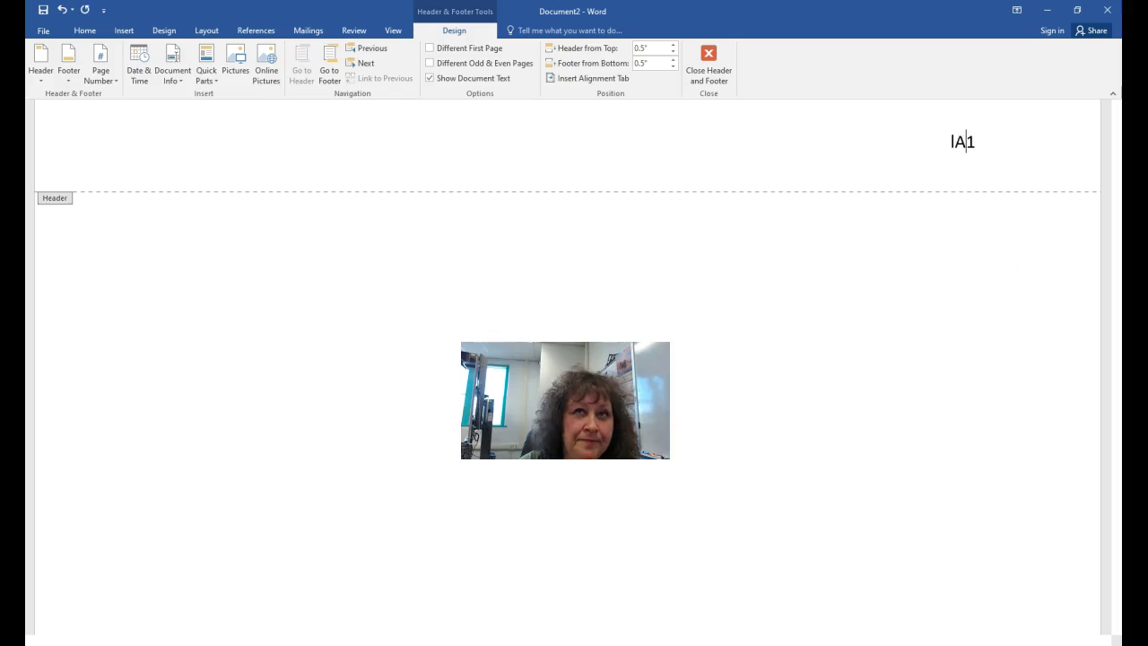
key(BackSpace)
key(BackSpace)
key(BackSpace)
key(BackSpace)
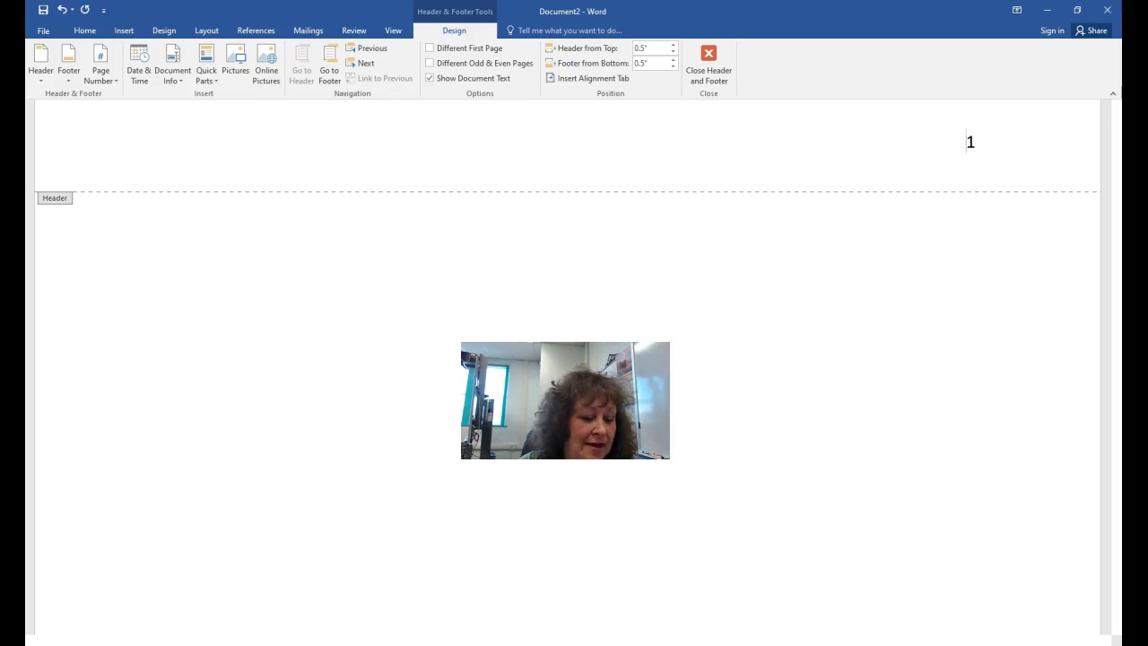
text(Last)
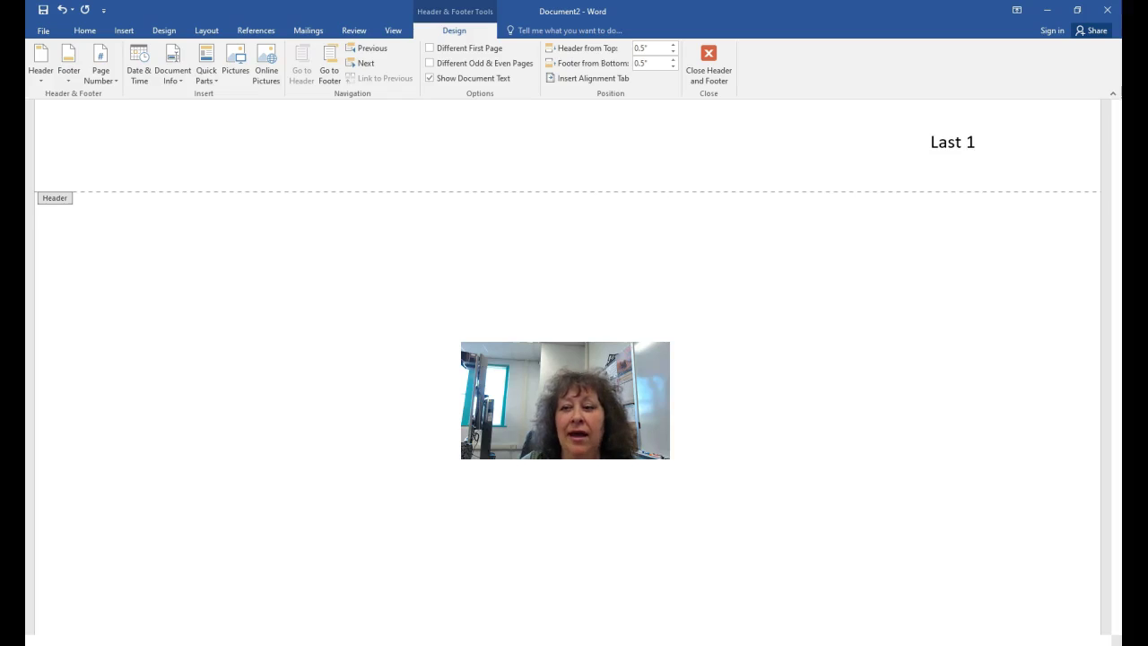
click(710, 79)
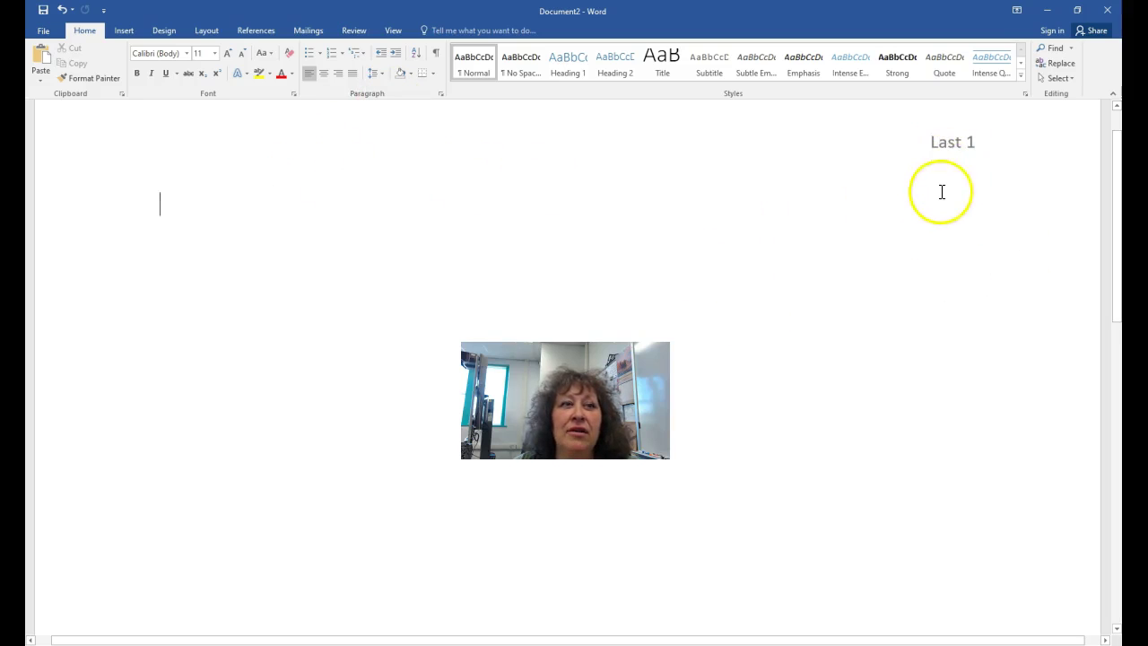
Step: Start a second page with a page break and add several blank lines on it
scroll(779, 338, down, 5)
scroll(779, 338, down, 5)
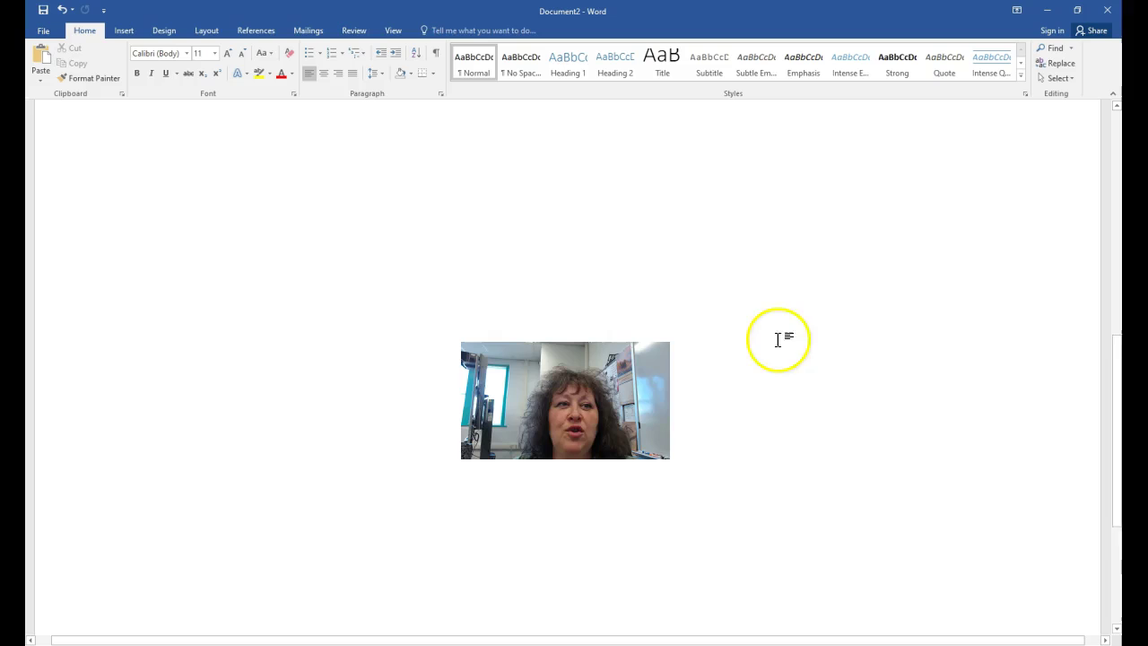
scroll(784, 516, down, 1)
click(785, 515)
key(ctrl+Return)
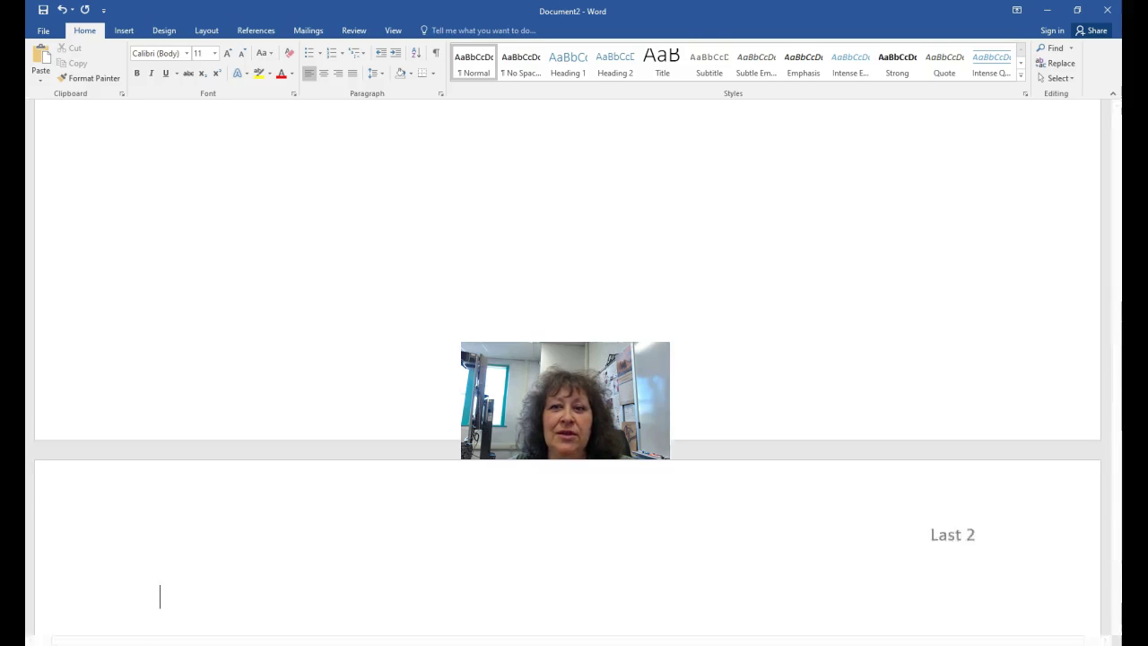
key(Return)
key(Return)
key(Return)
key(Return)
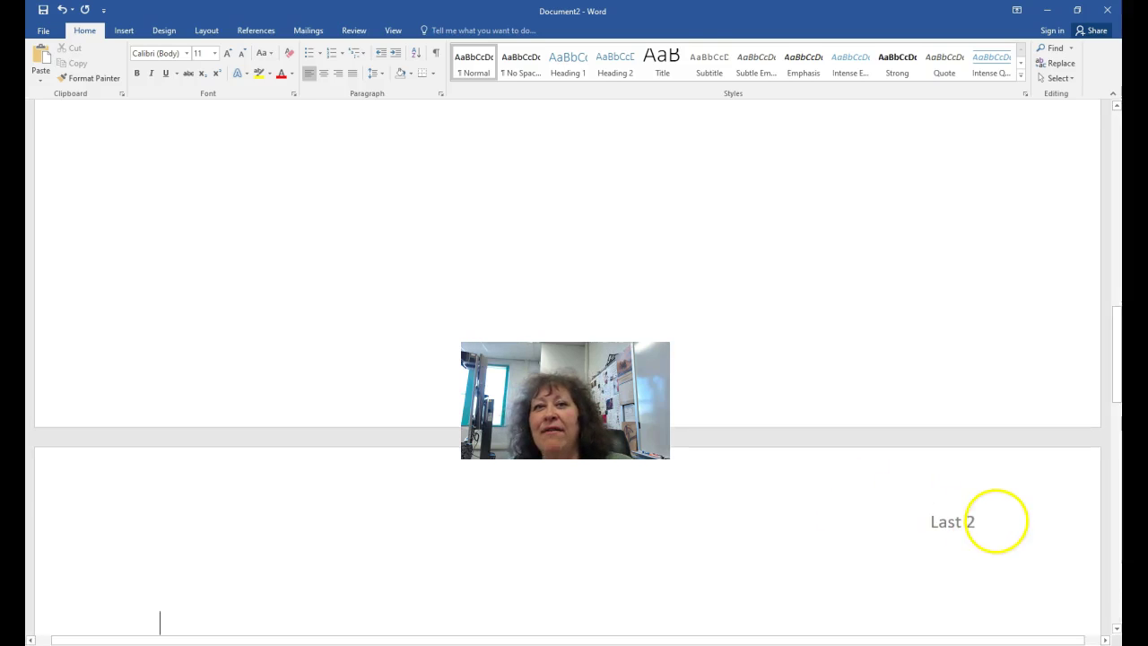
key(Return)
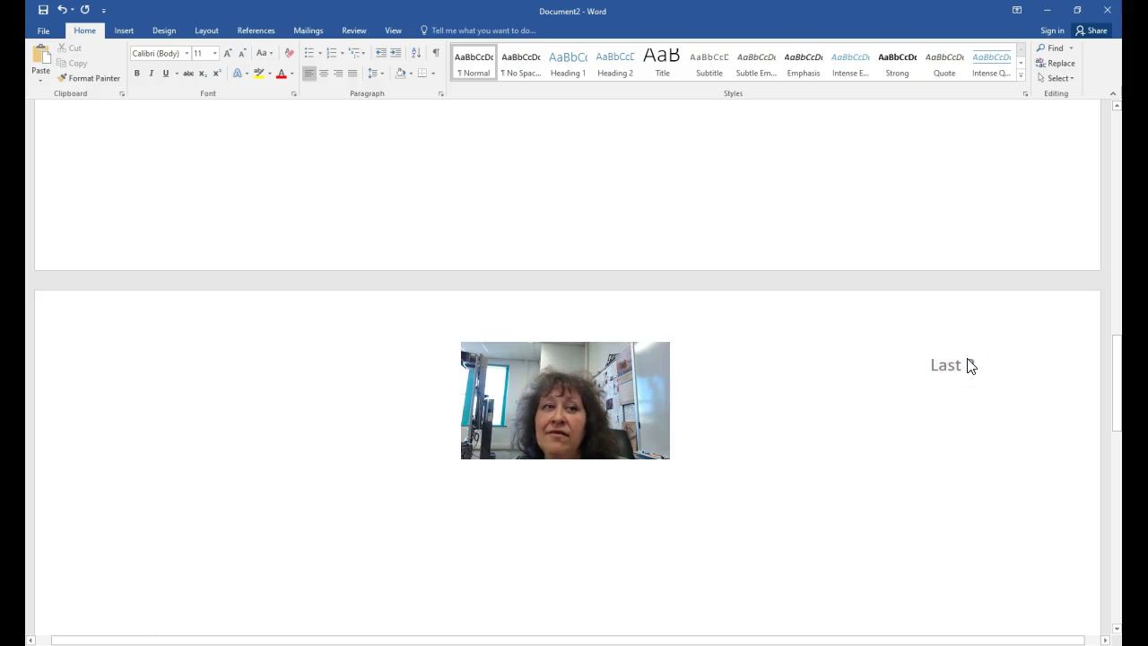
click(854, 414)
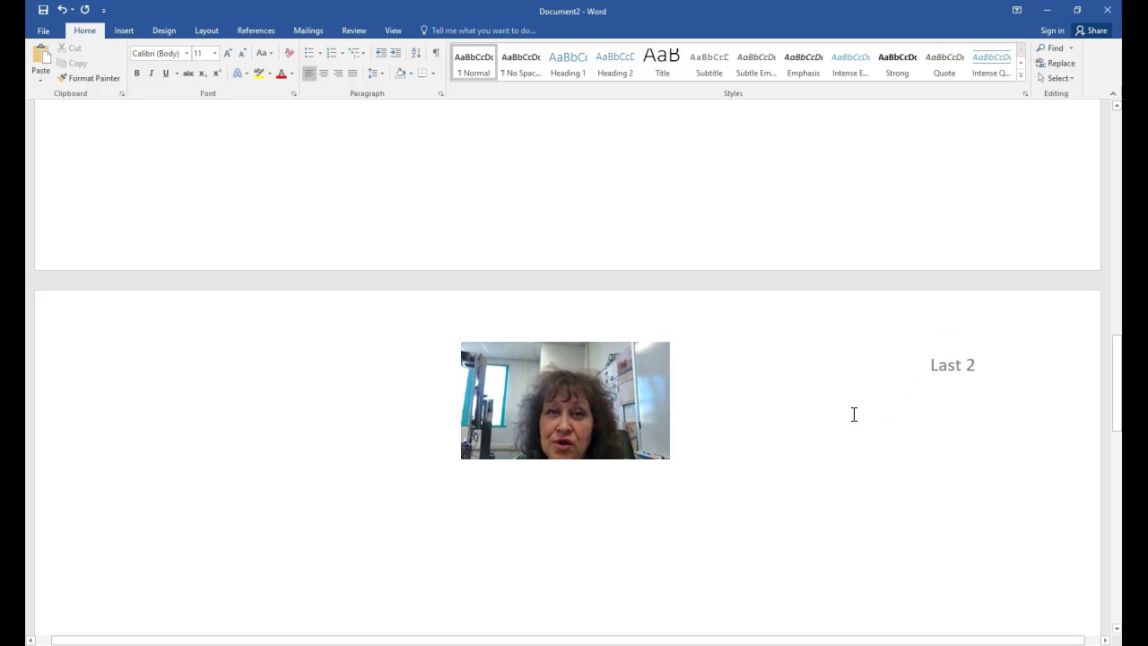
click(943, 415)
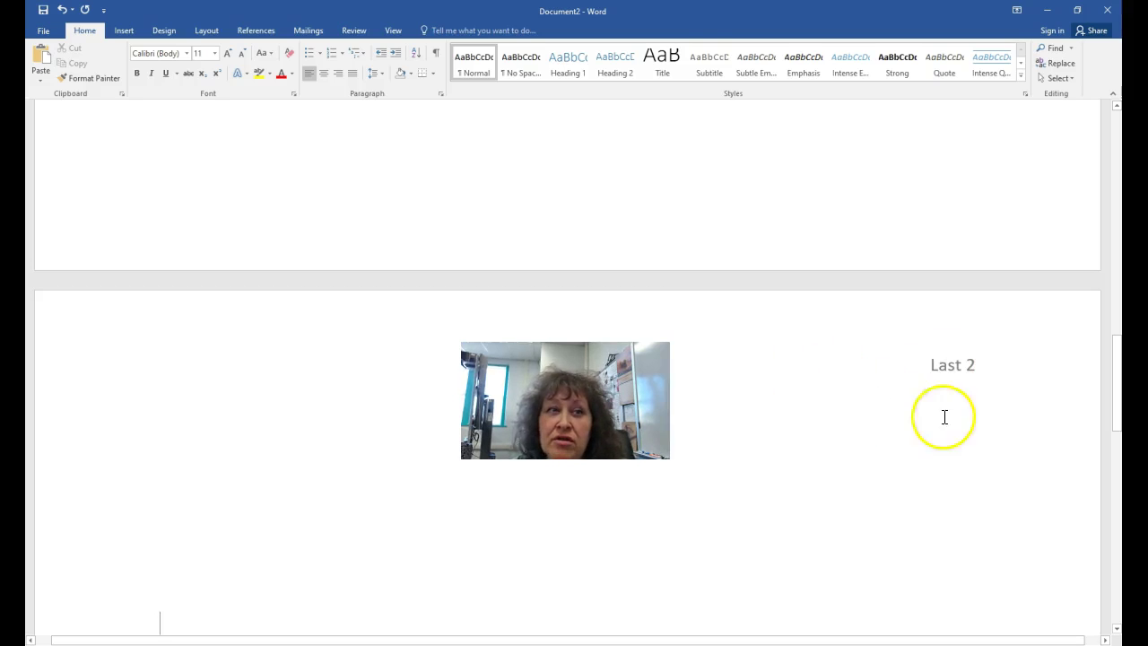
Step: Reopen the second page's header and delete the word "Last" before the page number
double_click(962, 368)
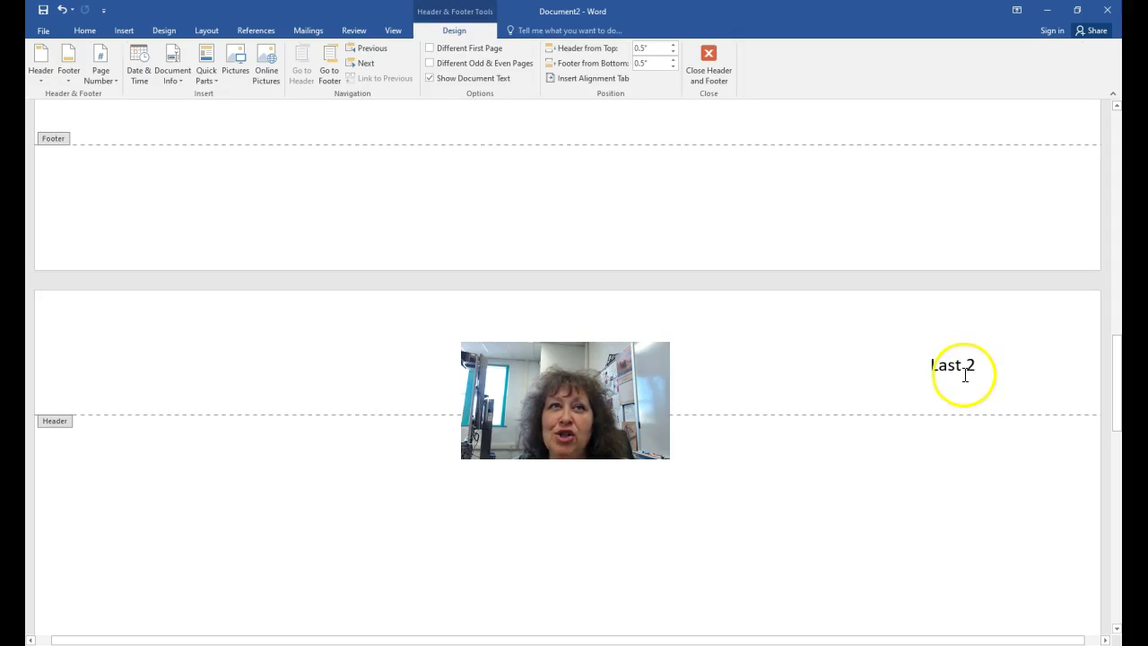
click(709, 72)
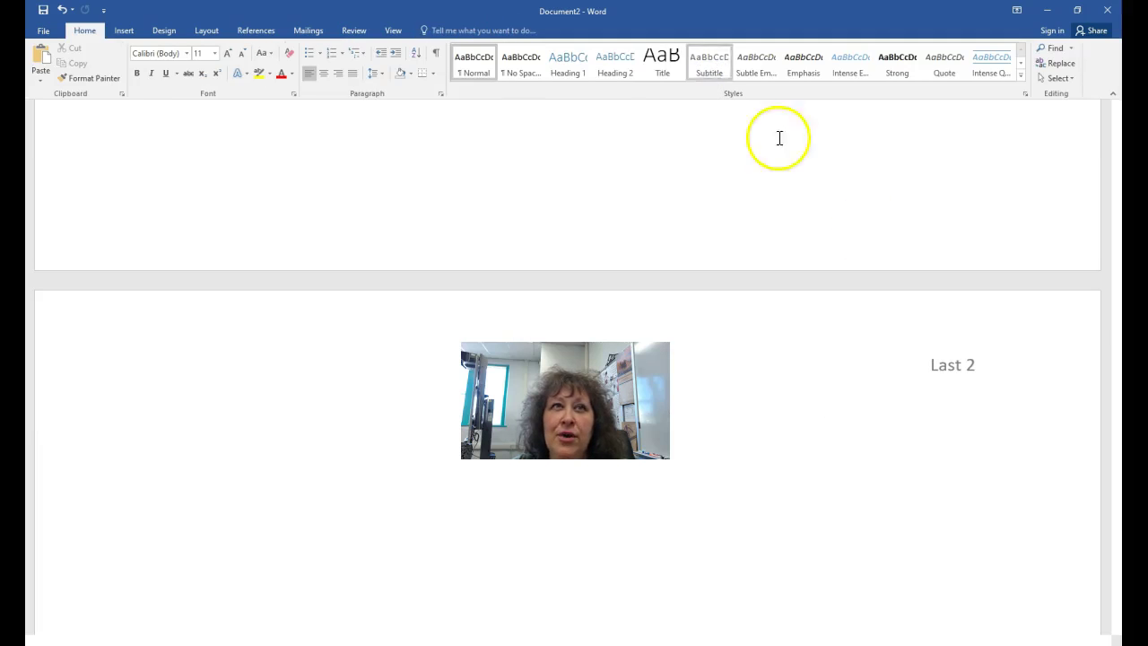
double_click(970, 365)
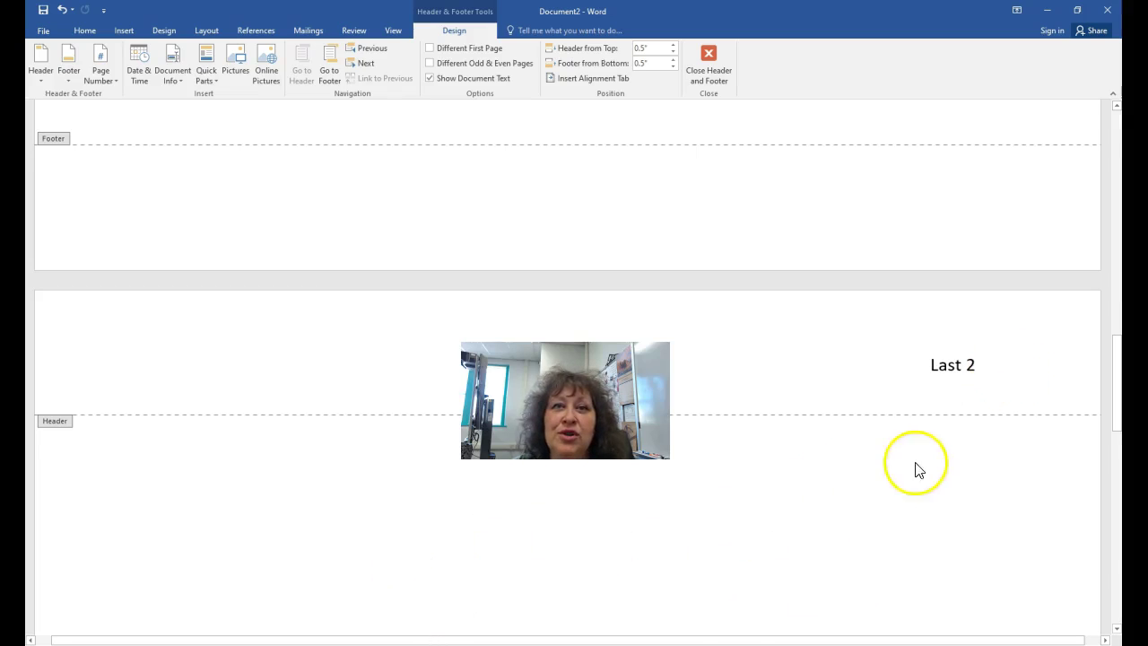
click(962, 365)
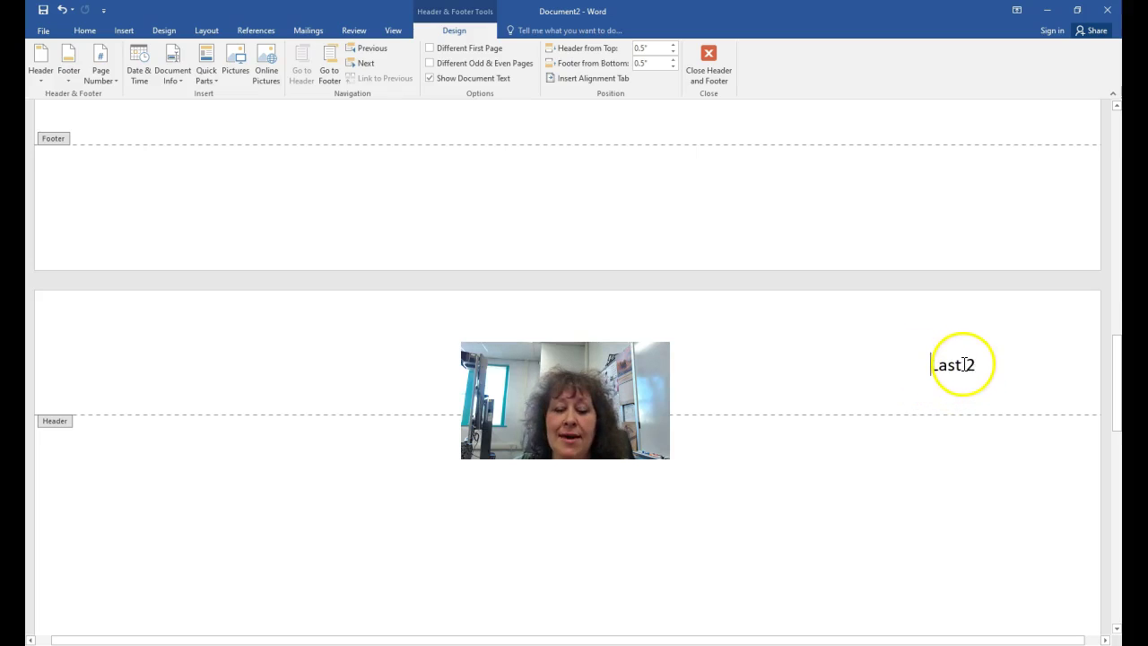
key(BackSpace)
key(BackSpace)
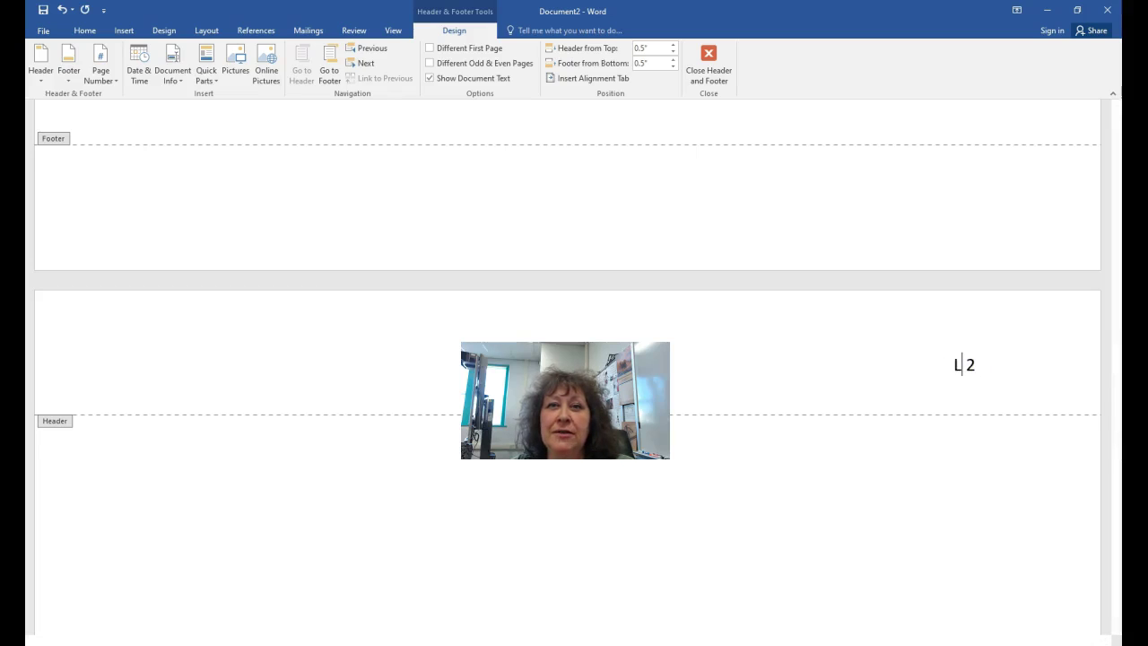
Step: Format the page number in the header as Times New Roman, size 12
double_click(968, 366)
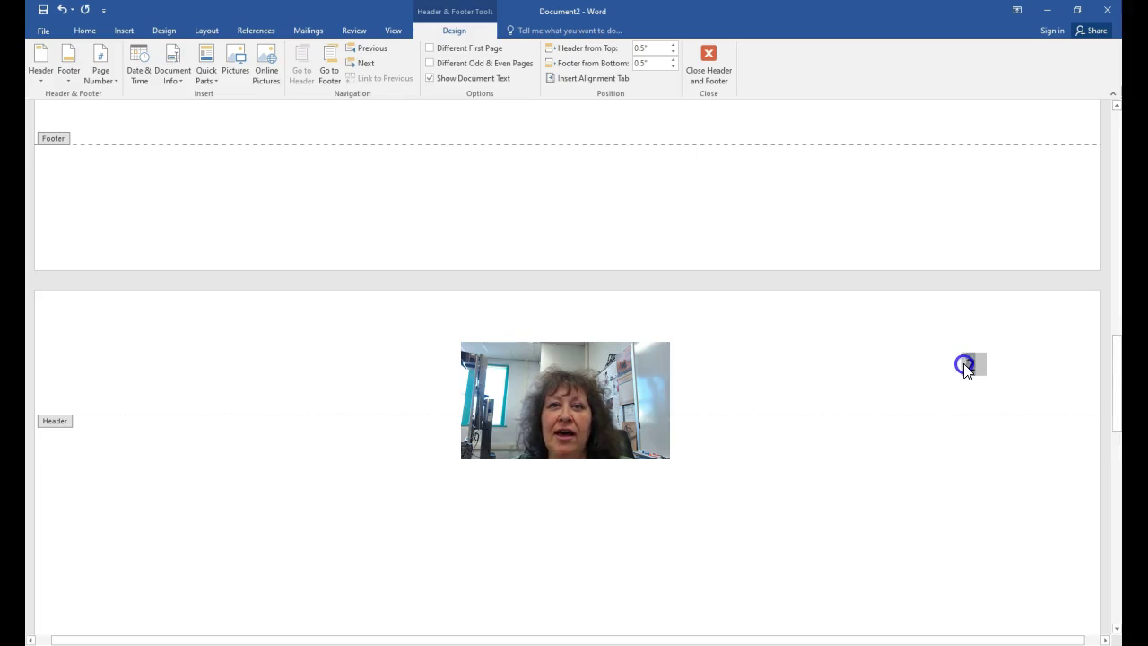
click(85, 32)
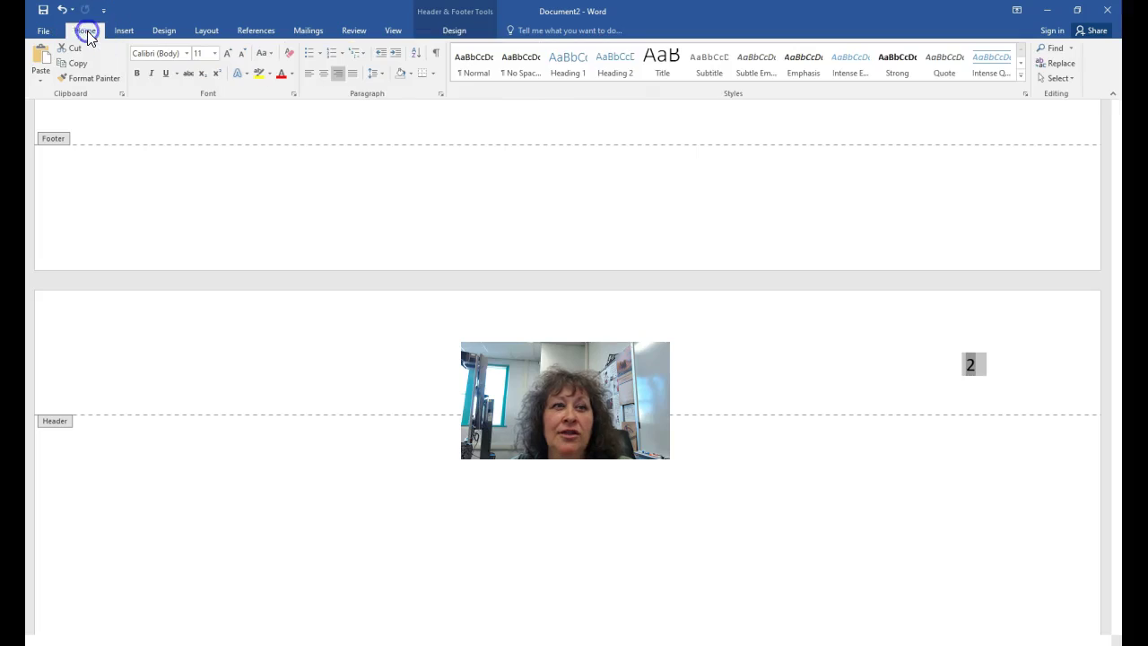
click(188, 54)
click(188, 133)
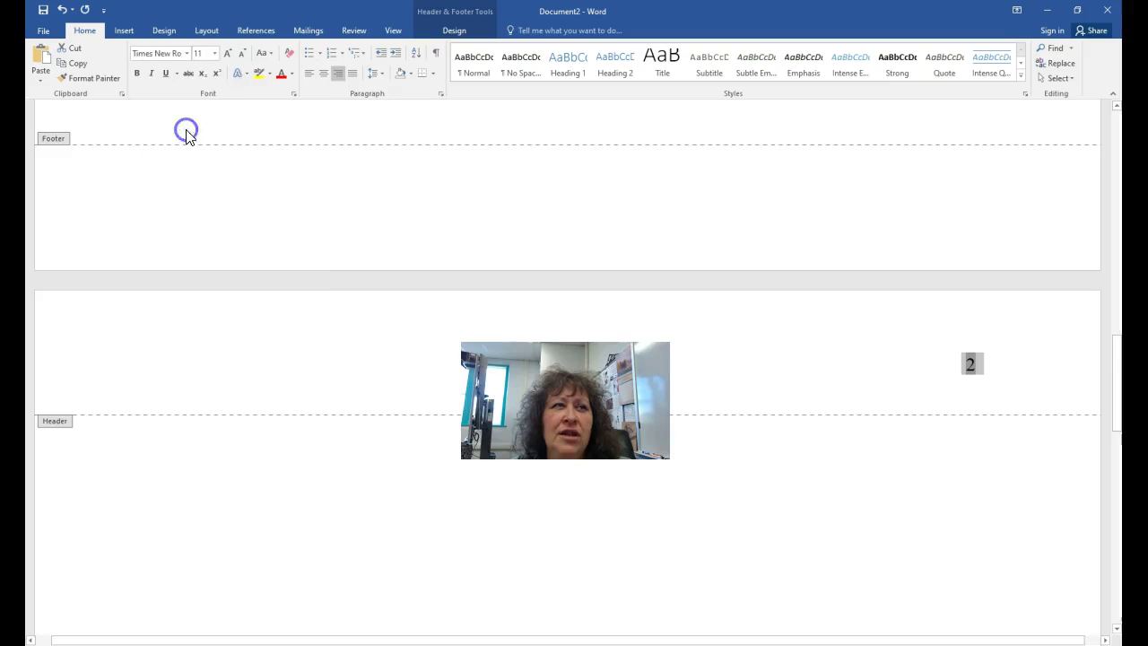
click(214, 53)
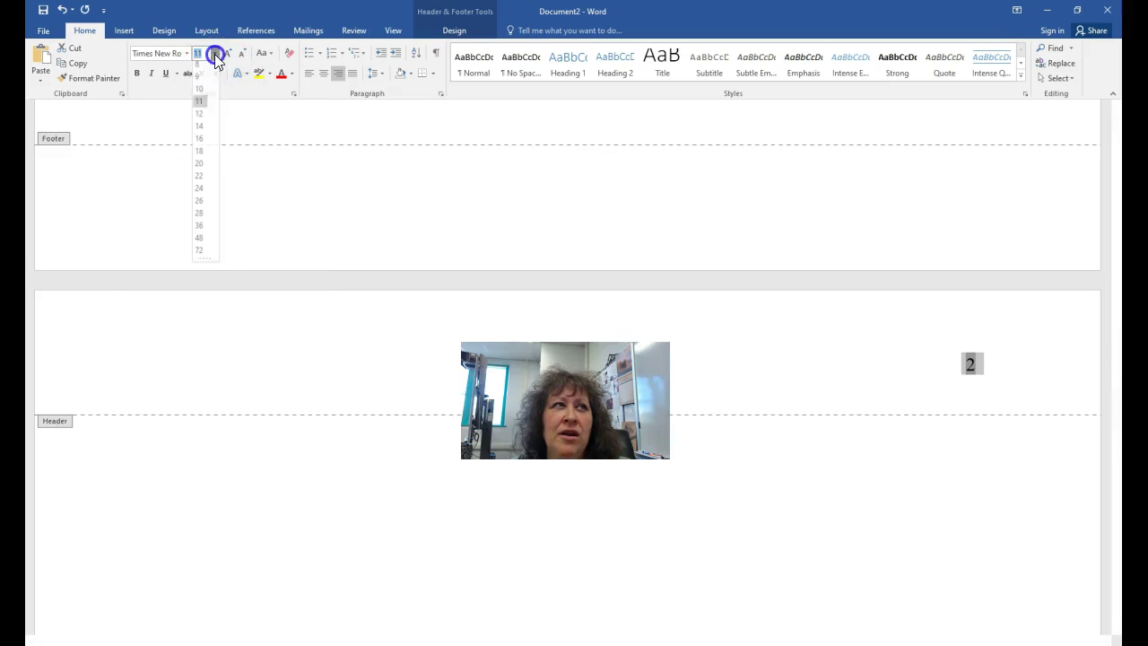
click(197, 117)
click(850, 382)
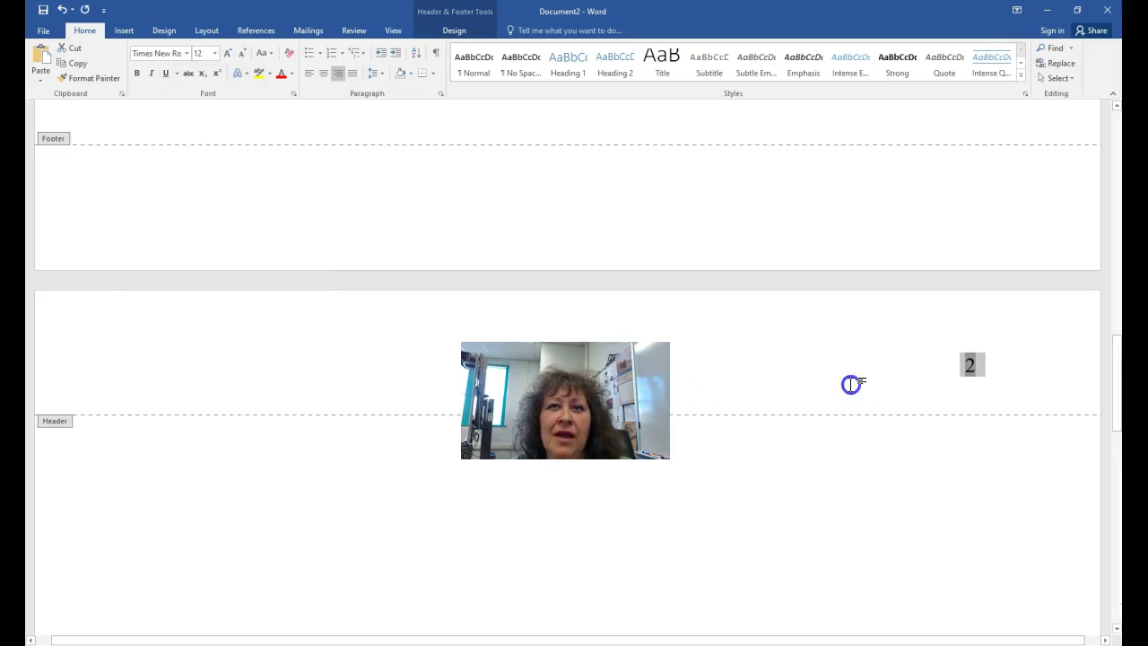
Step: Enter "Running Head:" before the page number in the header
click(958, 366)
click(965, 365)
click(965, 365)
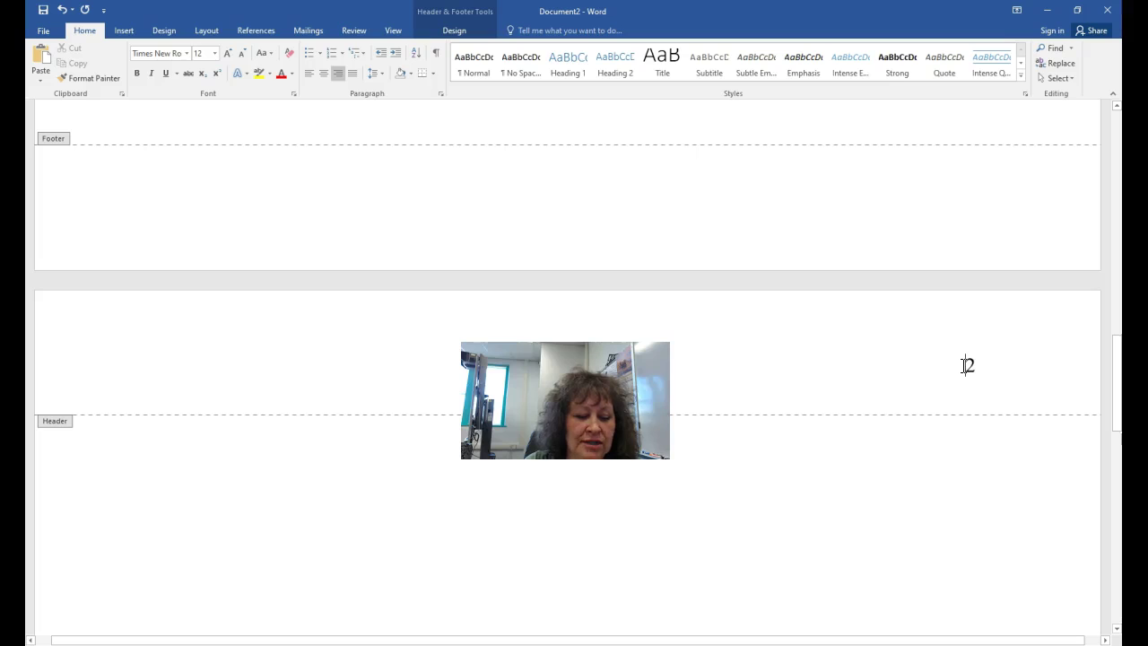
text(Rumm)
key(BackSpace)
key(BackSpace)
text(nning)
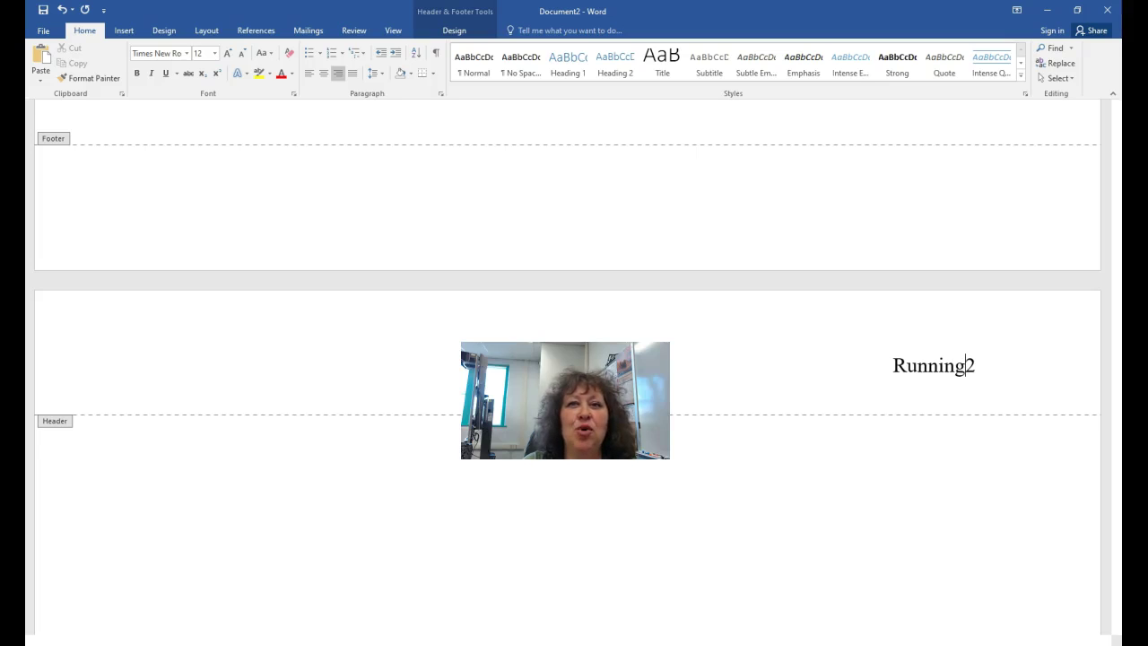
text( Head)
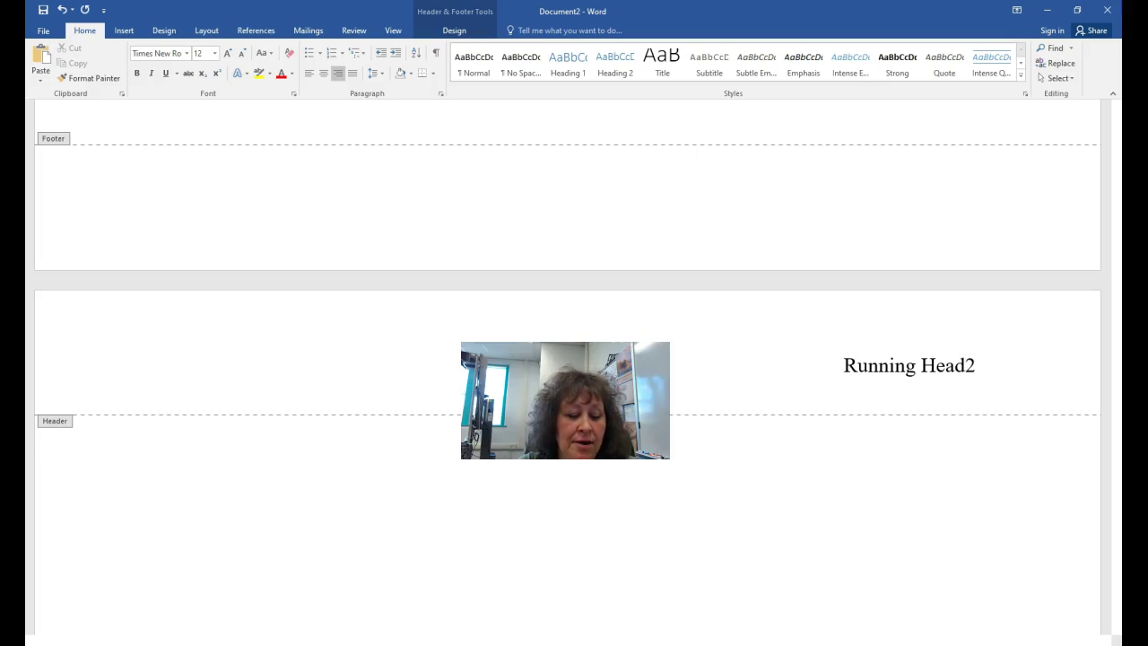
text(:)
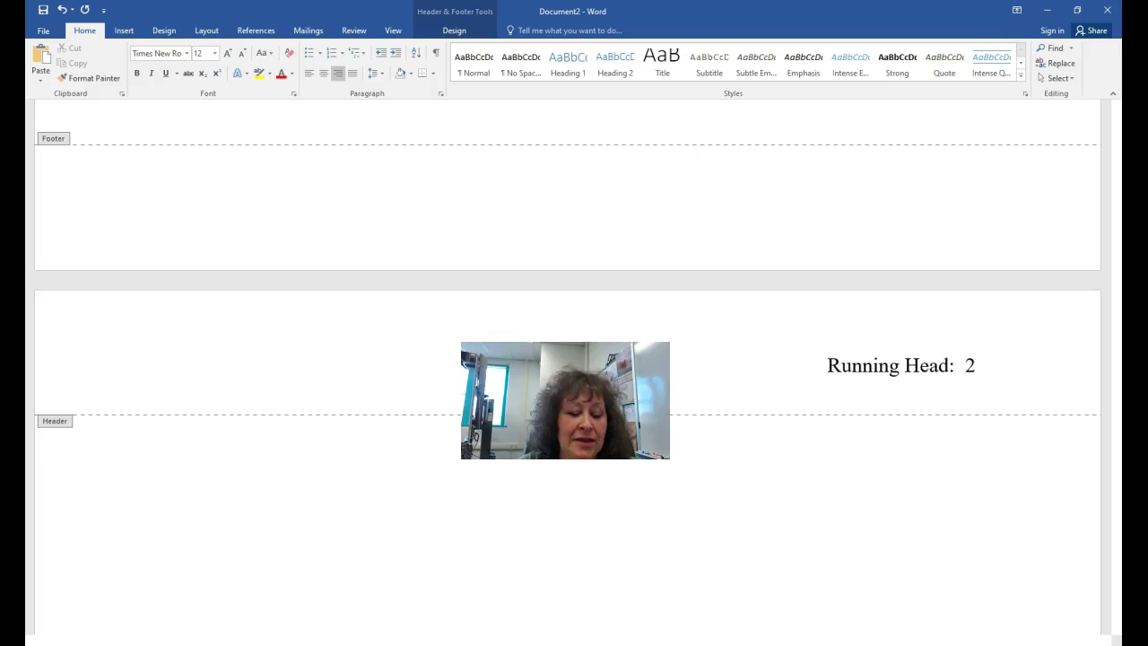
Step: Add the title "TITLE OF THE PAPER" after "Running Head:" and space it away from the page number toward the left margin
text(  TITLE OF THE AP)
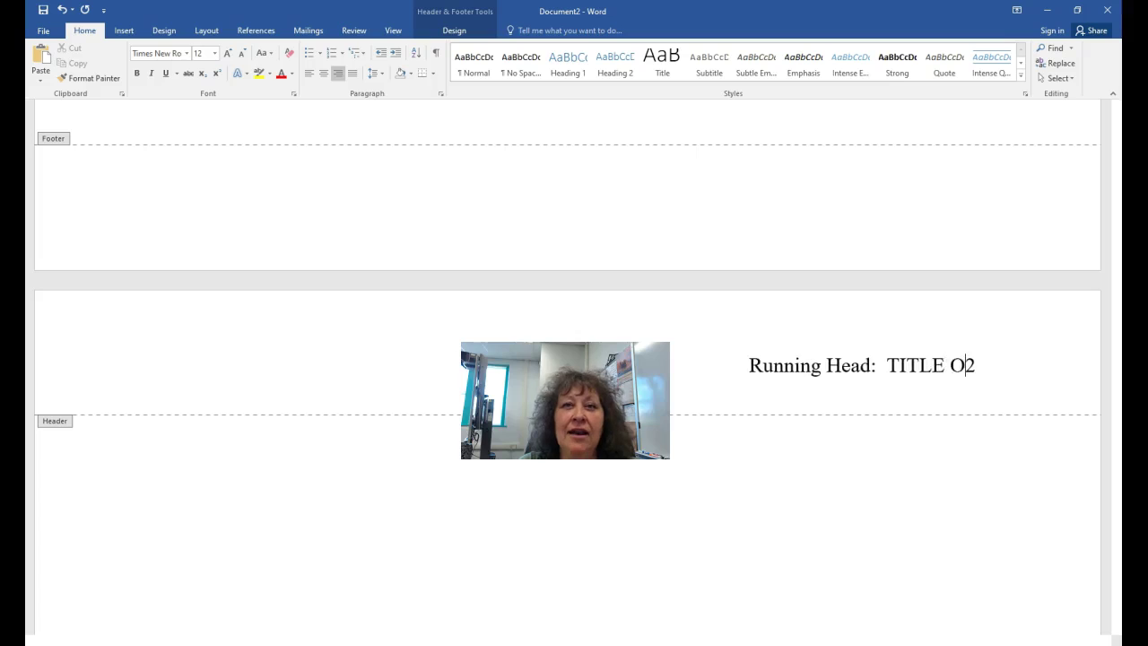
text(E)
key(BackSpace)
key(BackSpace)
key(BackSpace)
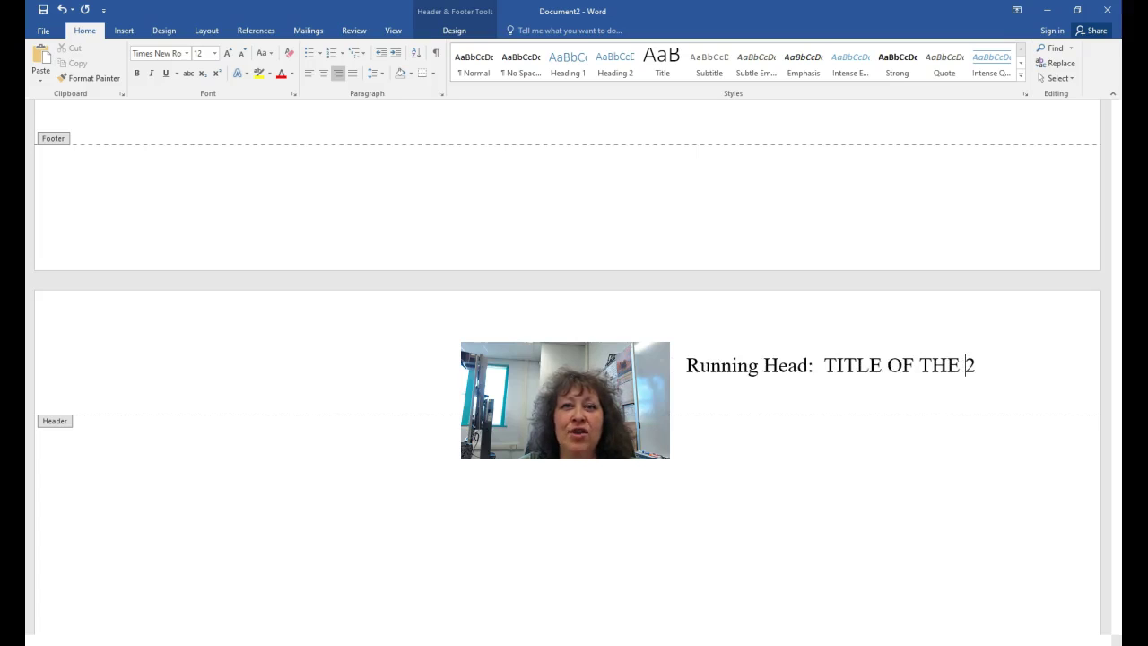
text(PAPER)
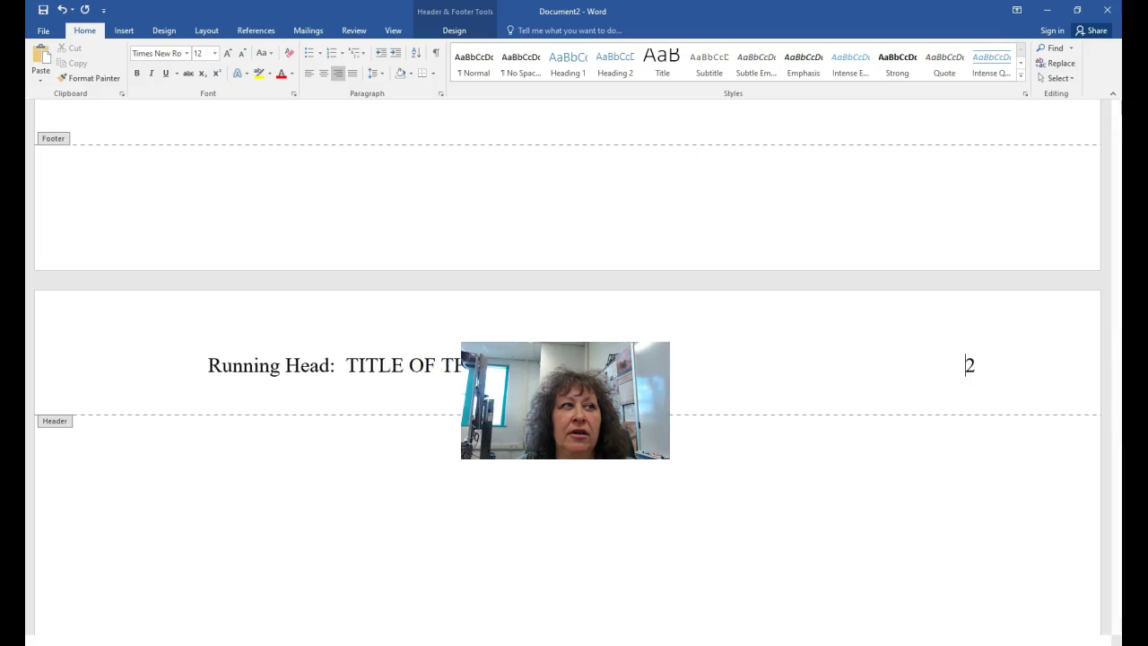
Step: Undo and redo the header title entry, and trim the extra spacing so the page number sits on the same line as the title
click(62, 10)
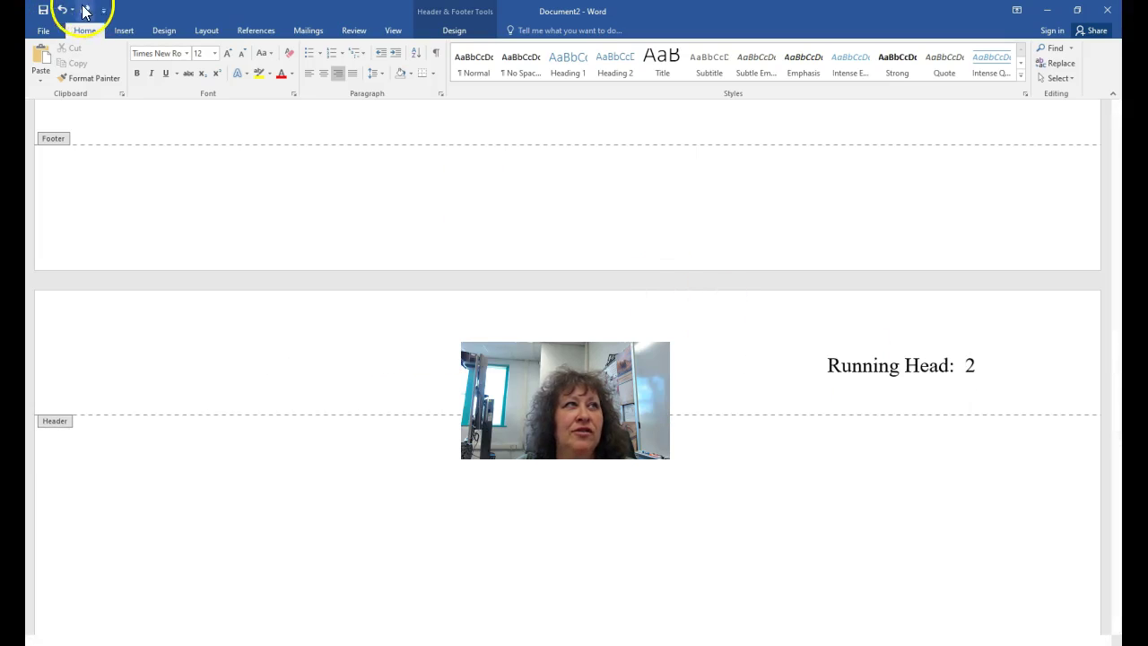
click(85, 9)
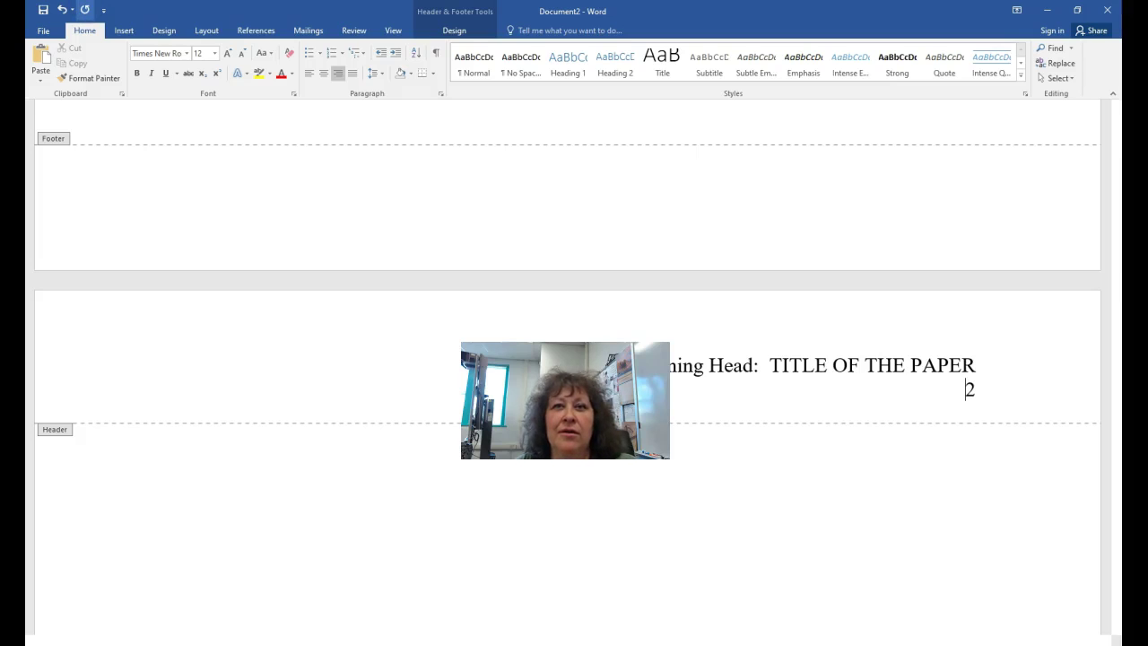
key(BackSpace)
key(BackSpace)
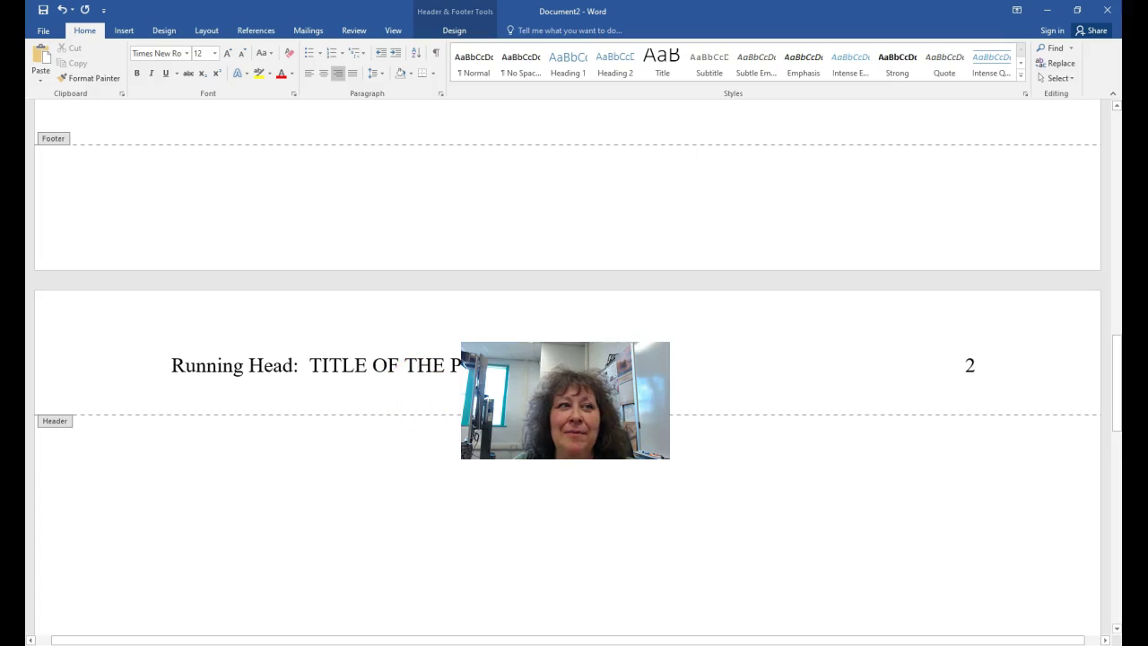
Step: Leave header editing and check the running head on the first page
click(643, 254)
click(748, 376)
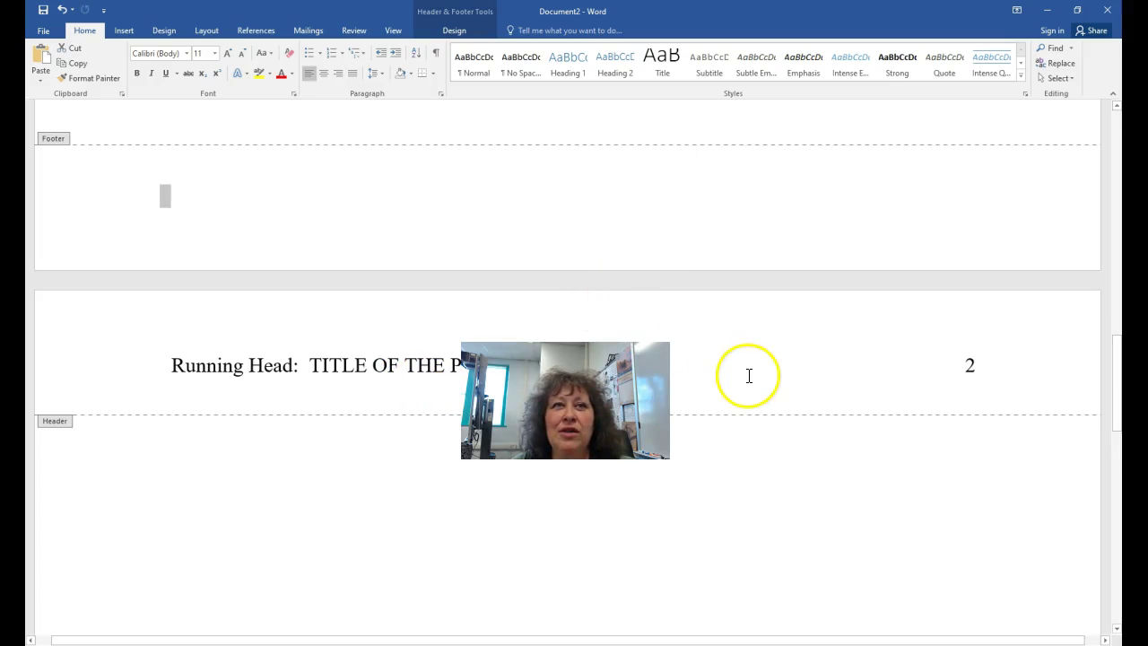
double_click(748, 375)
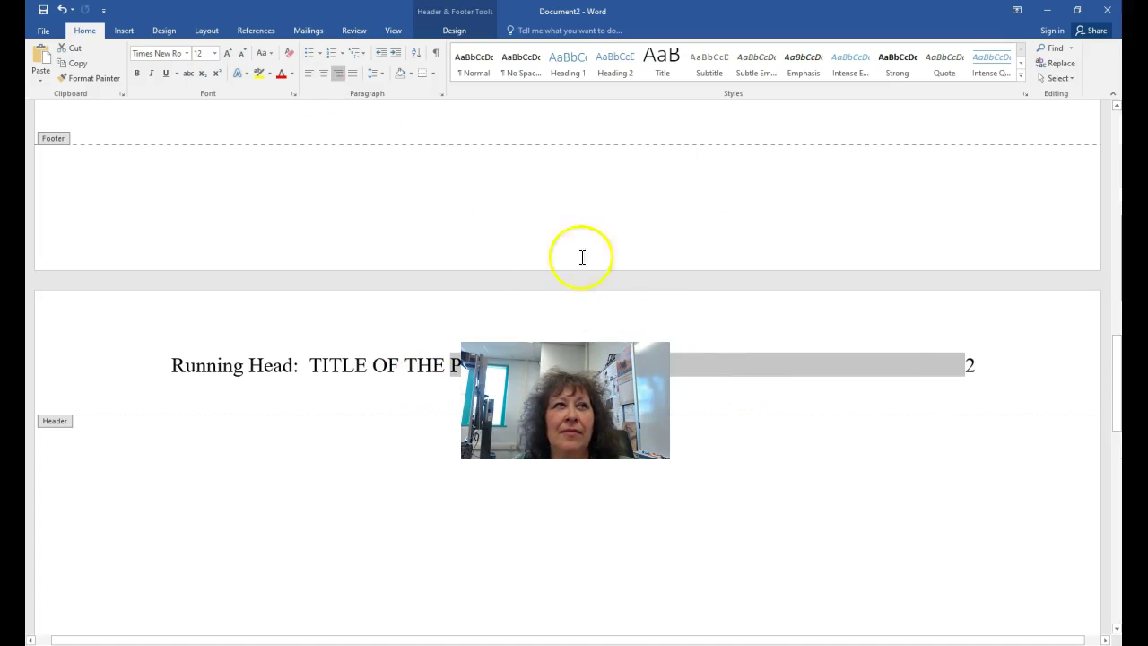
double_click(741, 538)
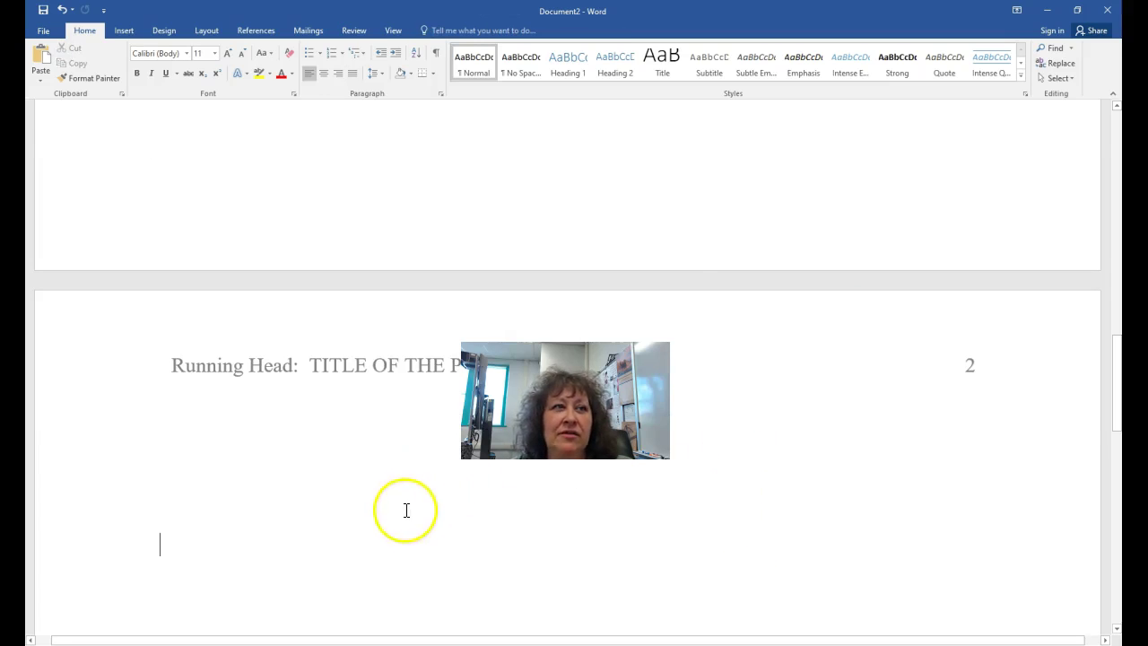
scroll(615, 572, up, 8)
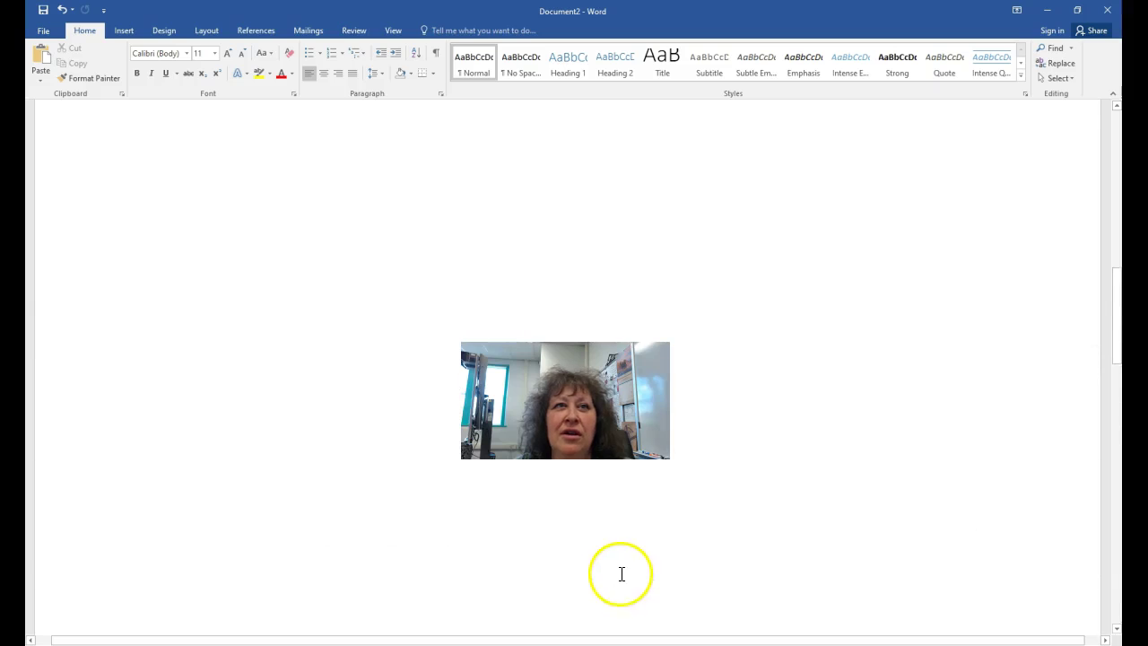
scroll(619, 551, up, 3)
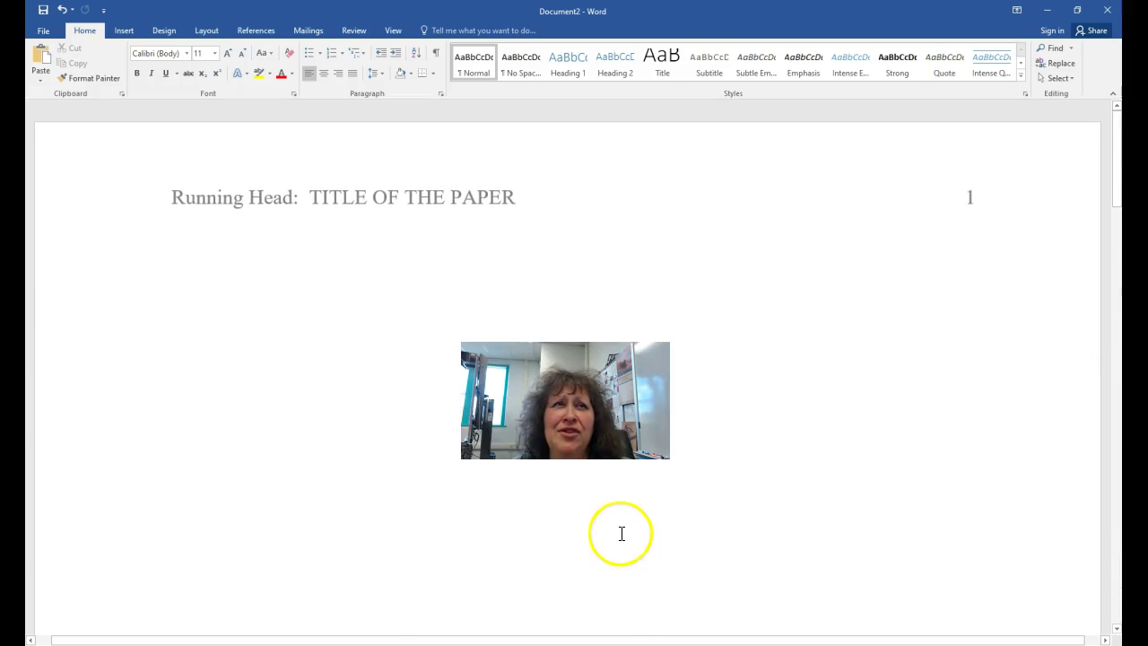
Step: Copy the running head text in the page 1 header and turn on a different first page header
double_click(470, 199)
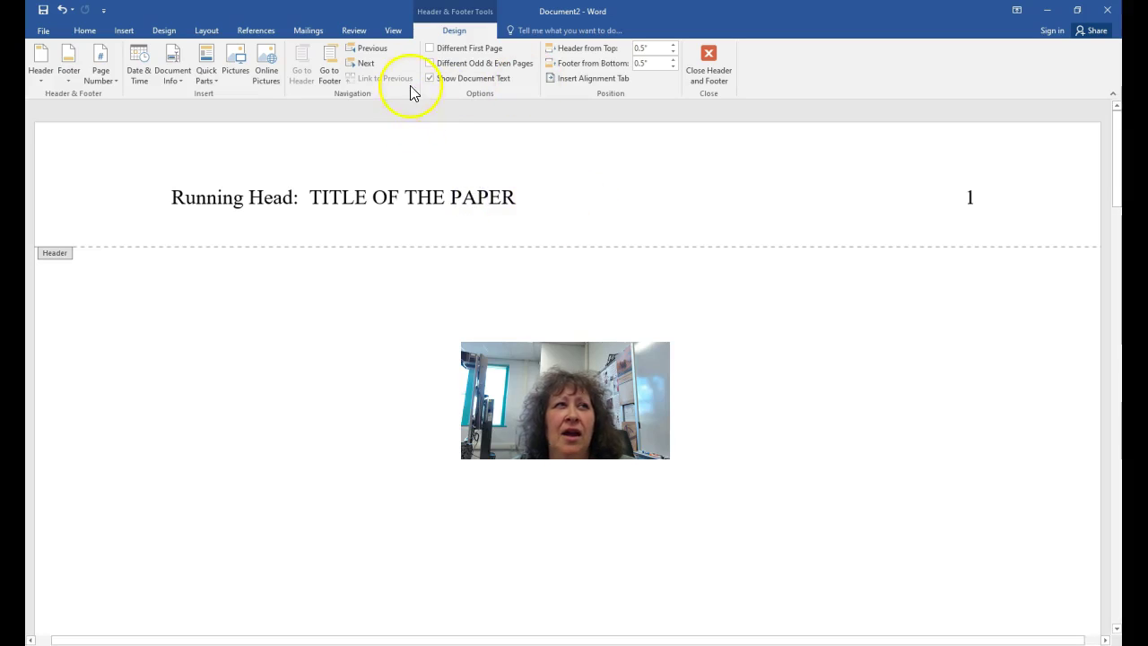
drag(535, 199, 197, 204)
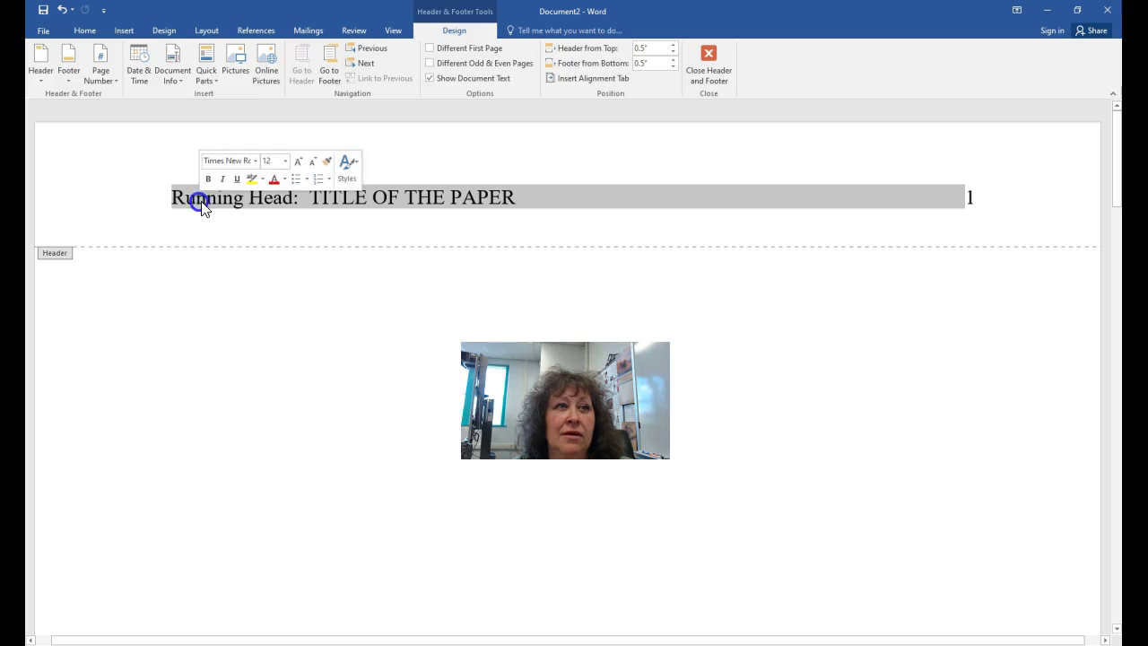
right_click(543, 199)
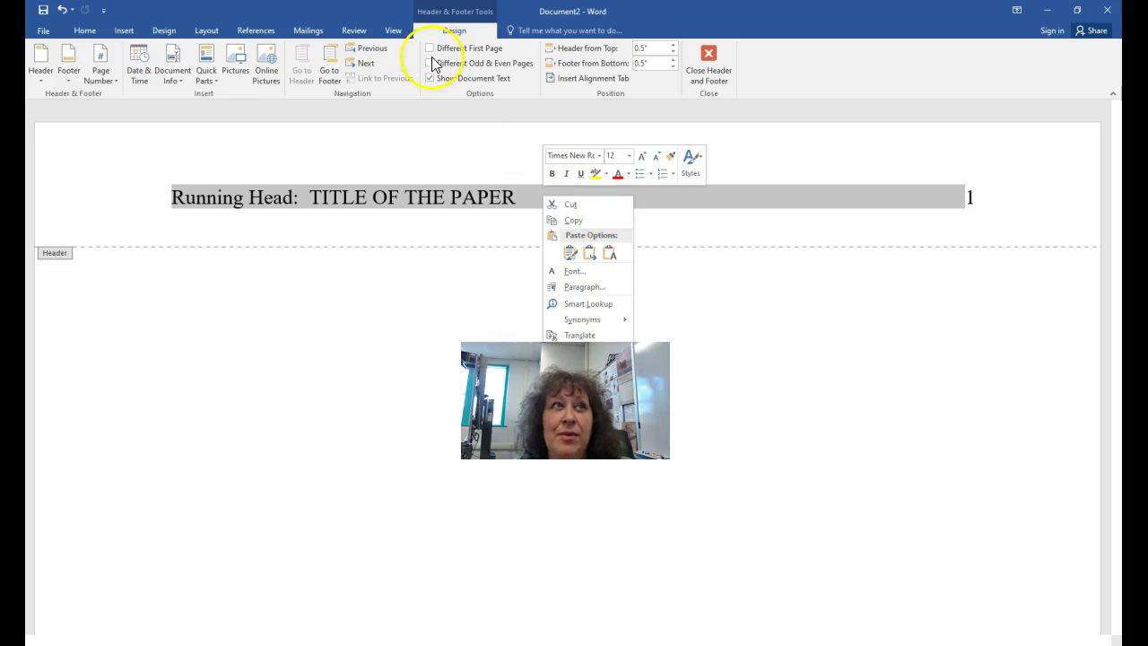
click(573, 221)
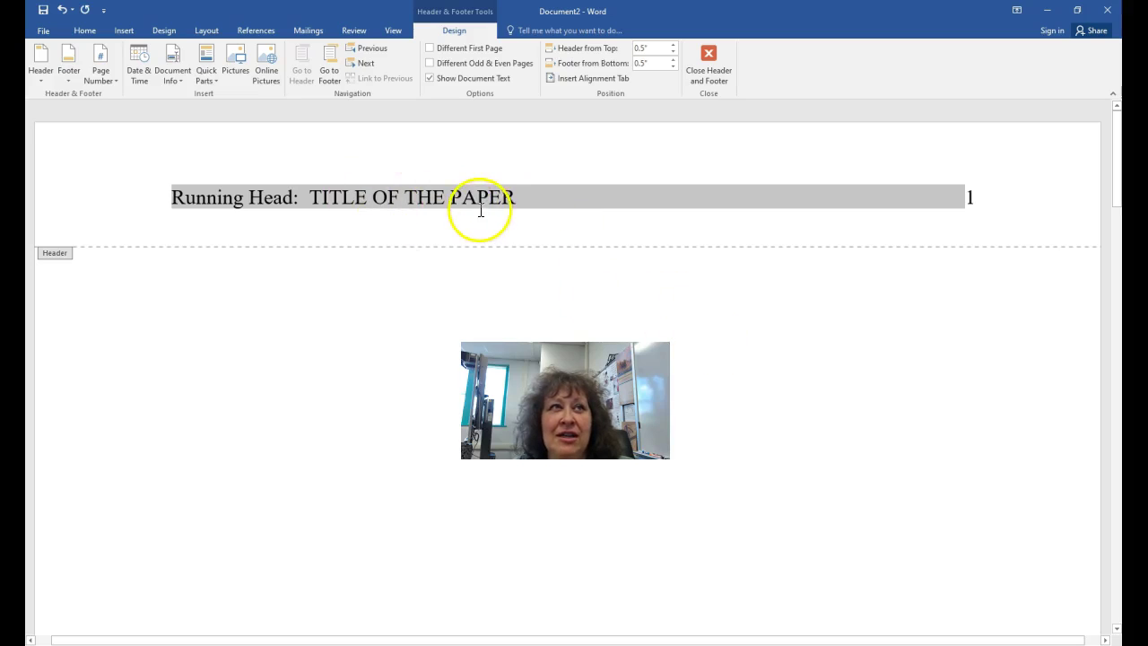
click(429, 48)
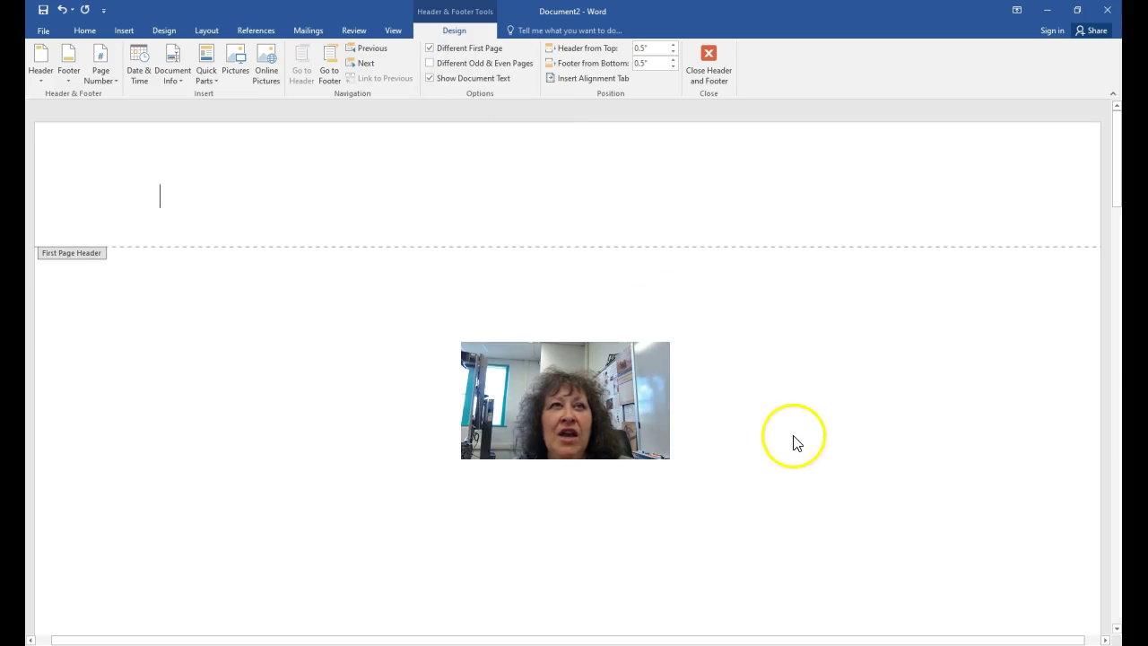
click(693, 300)
click(879, 312)
Step: Insert a right-aligned page number at the top of the page in the first page header
click(123, 32)
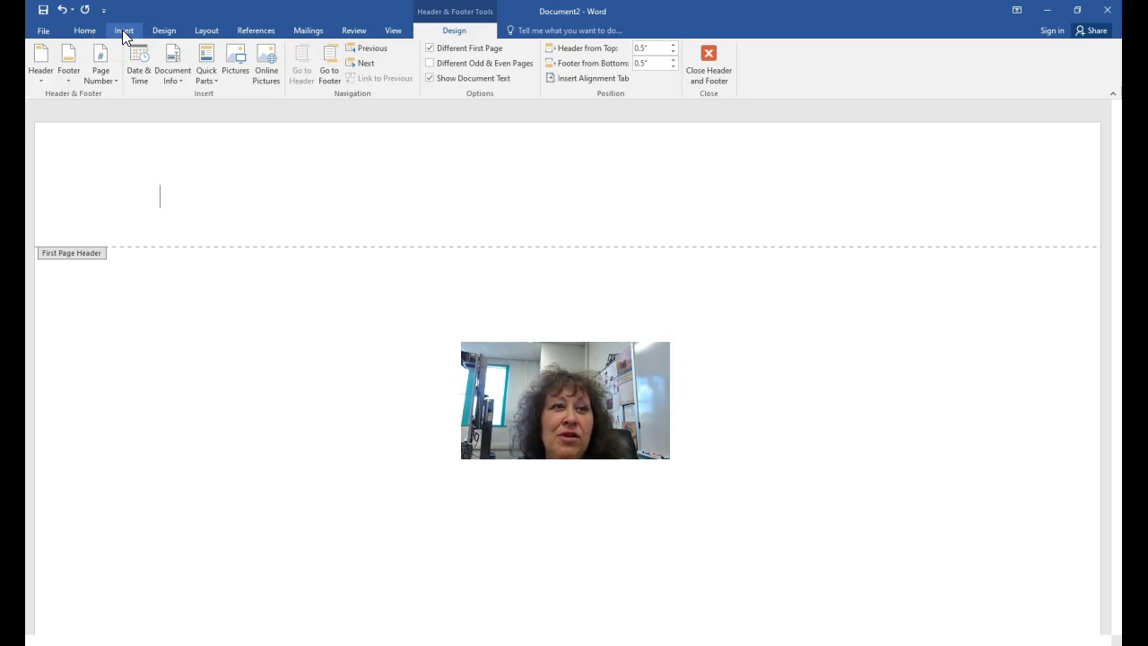
click(122, 31)
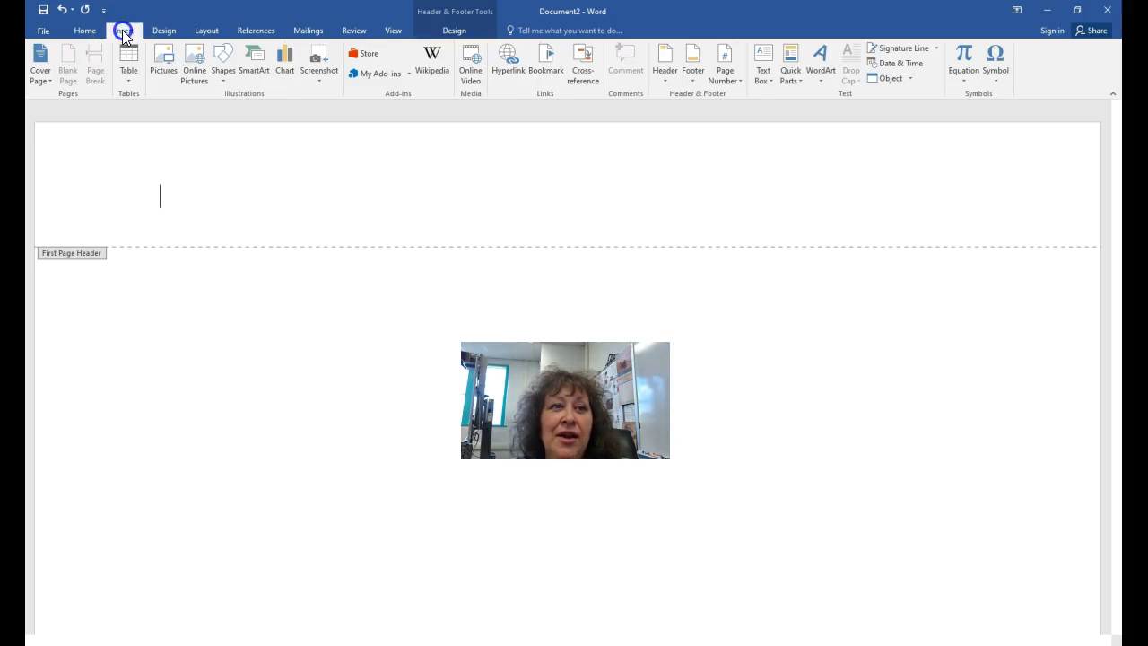
click(728, 73)
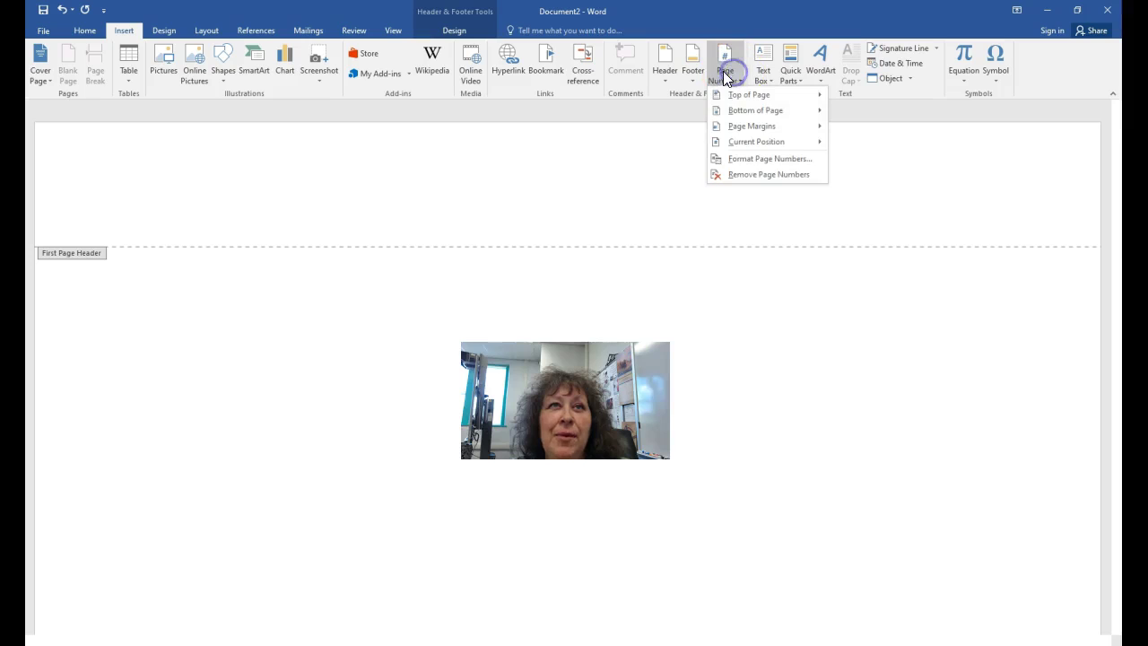
click(824, 92)
click(1067, 274)
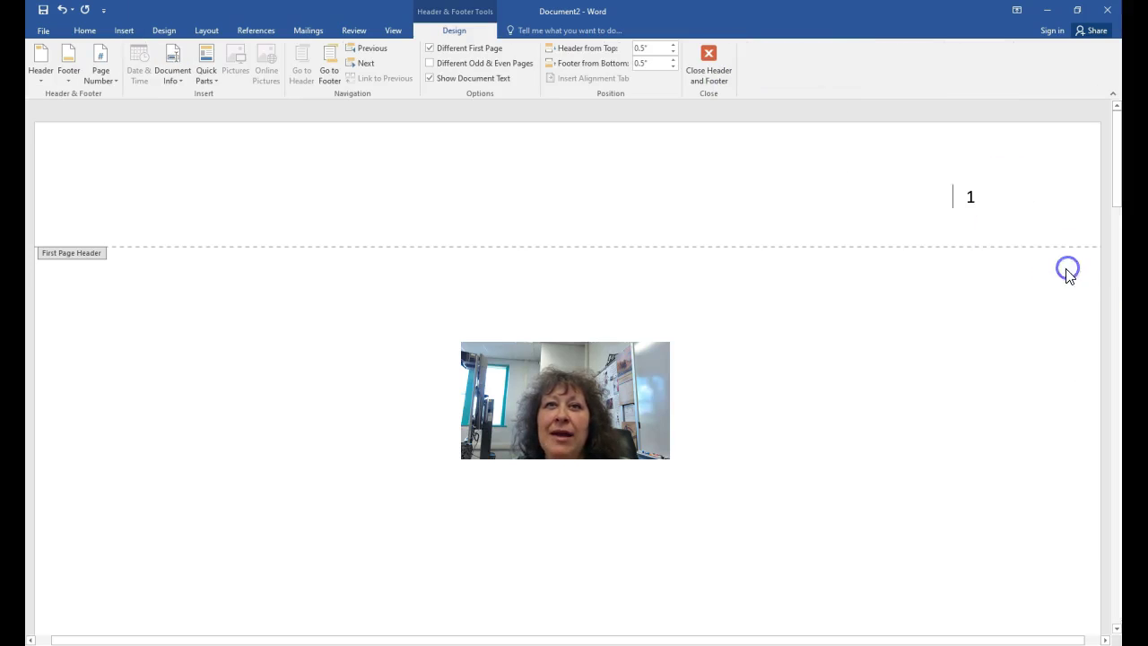
Step: Set the text in front of the first page number to Times New Roman, size 12
click(949, 196)
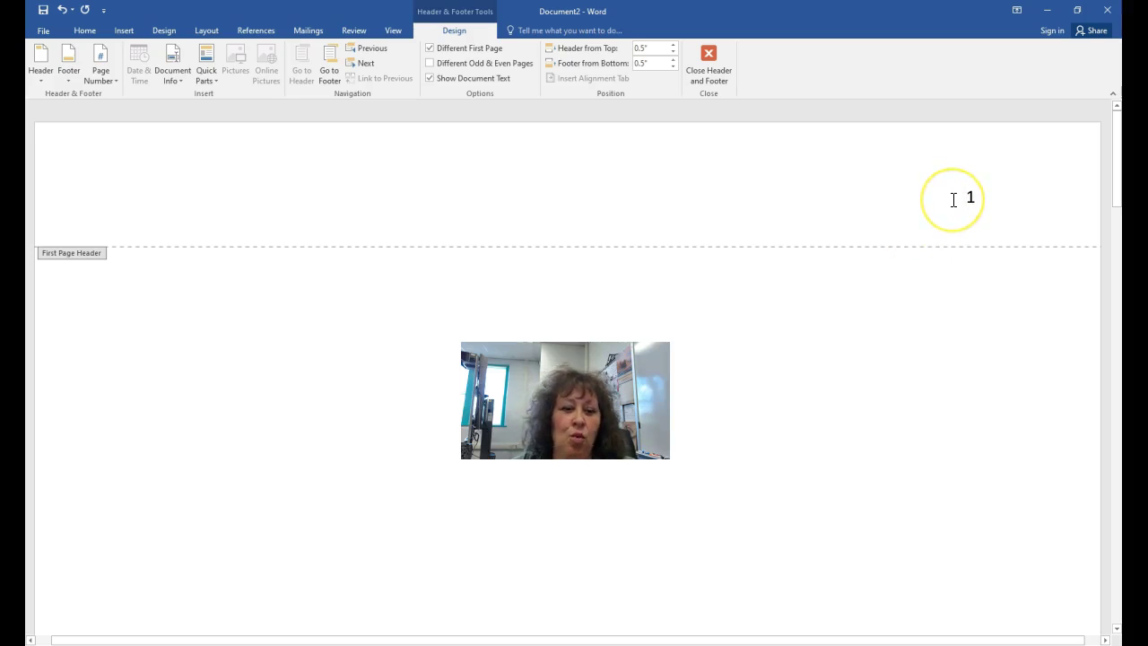
text(rU)
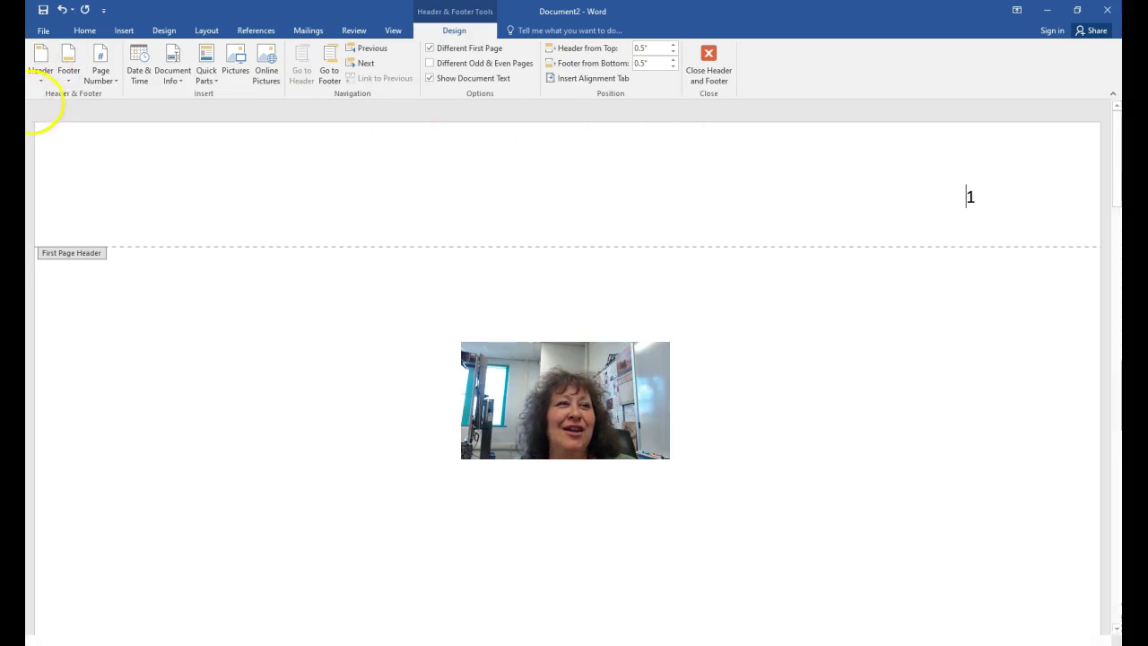
click(83, 31)
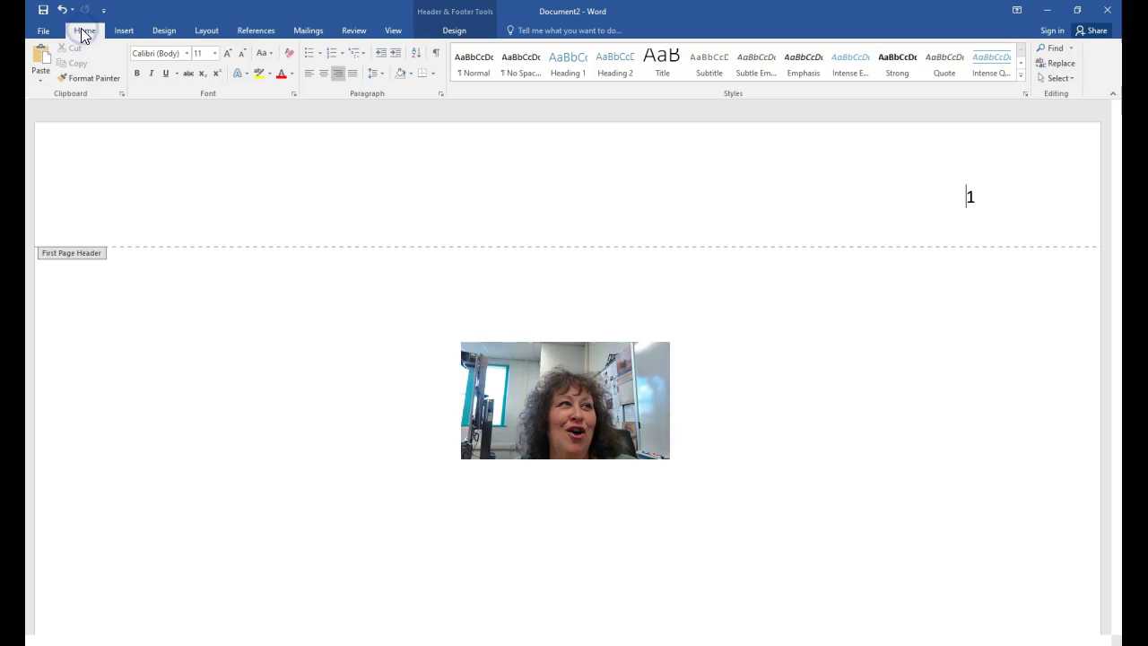
click(186, 54)
click(175, 132)
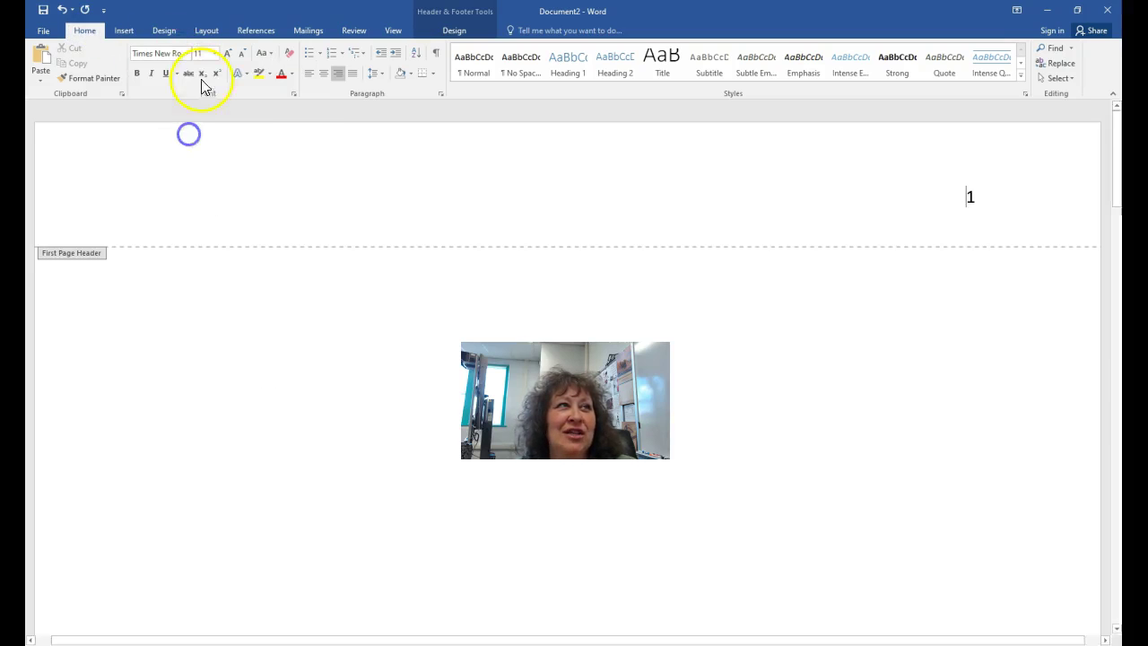
click(215, 53)
click(199, 117)
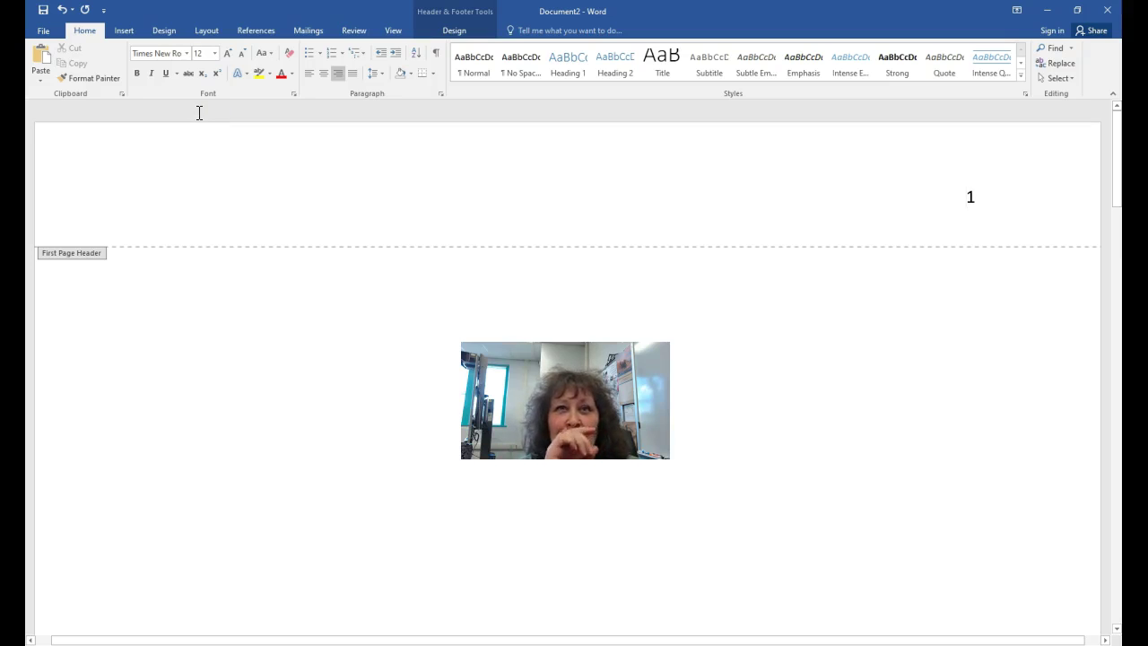
Step: Enter "Running Head: TITLE OF THE PAPER IN ALL CAPS." before the page number in the first page header
text(rUN)
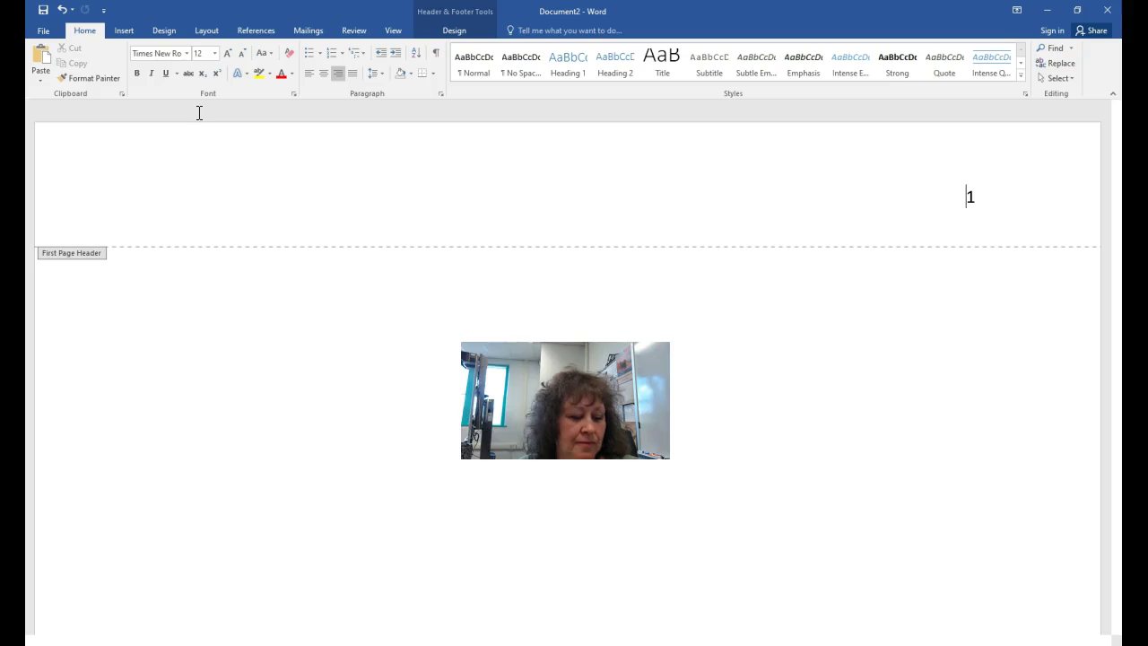
text(ning Head:)
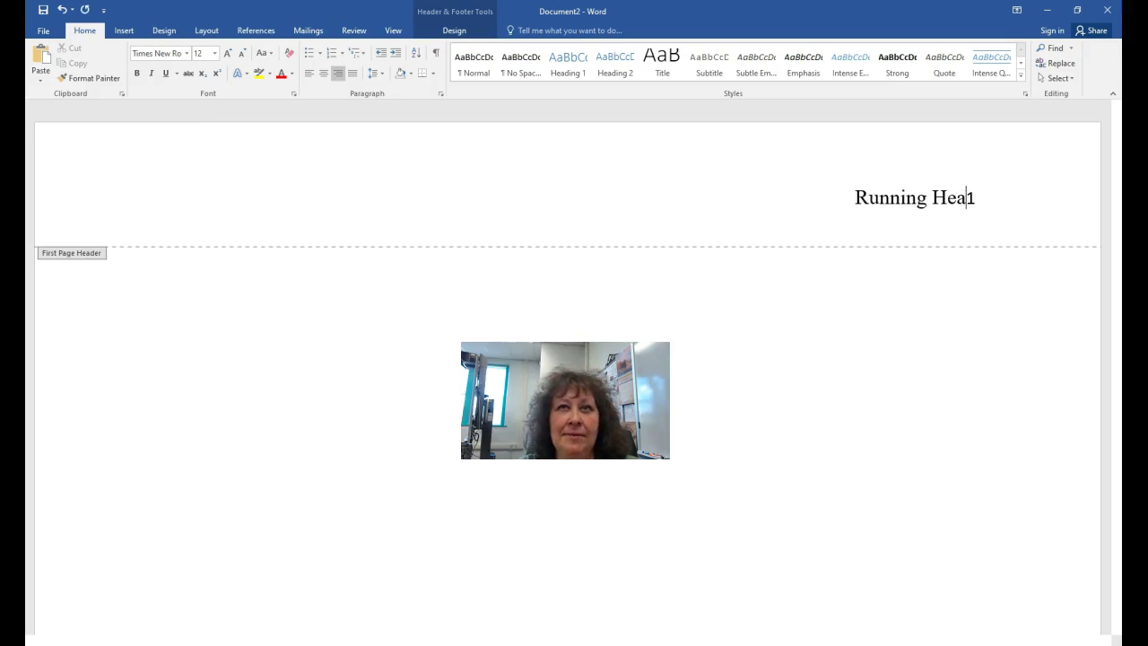
text(  Titl)
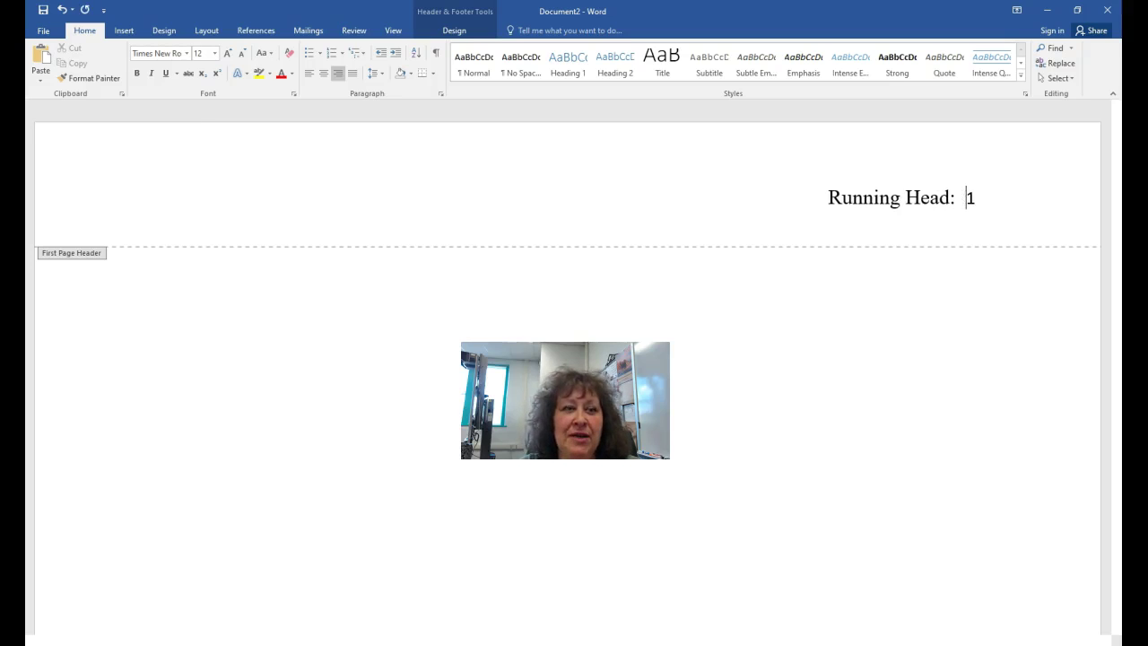
key(BackSpace)
key(BackSpace)
key(BackSpace)
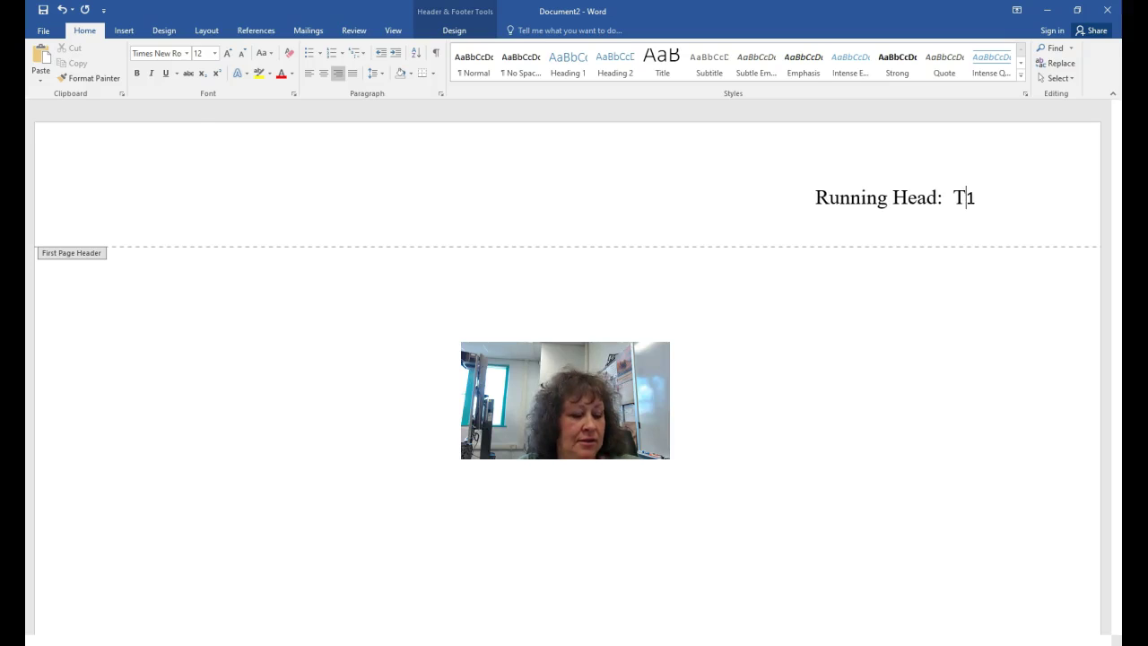
text(ITLE O)
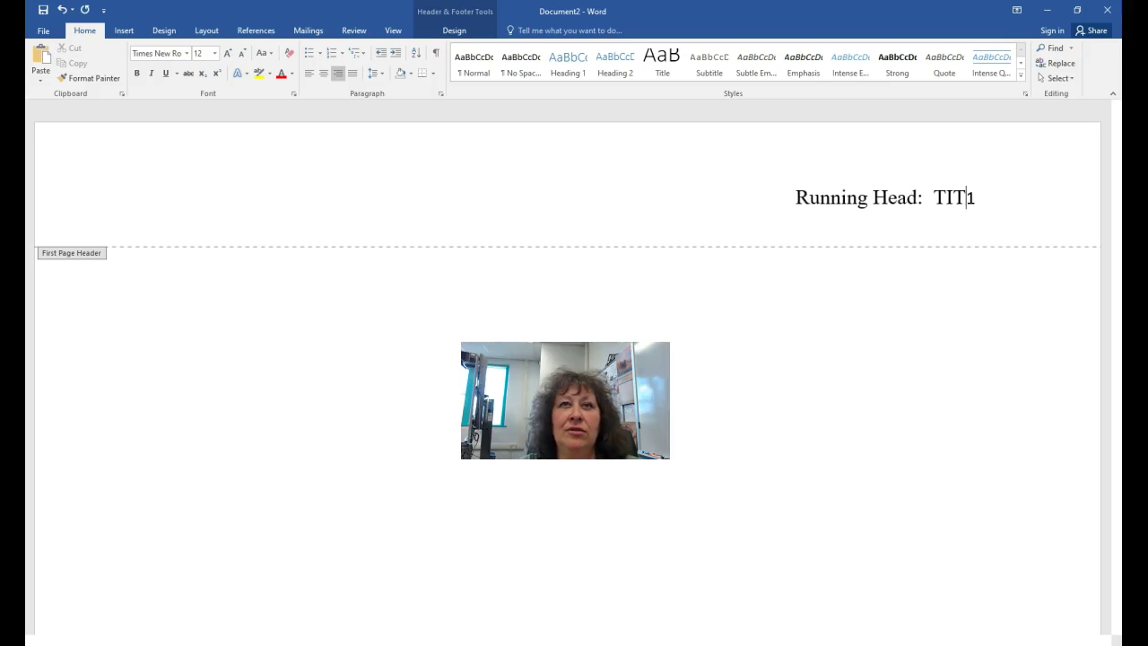
text(F THE PAPER IN A)
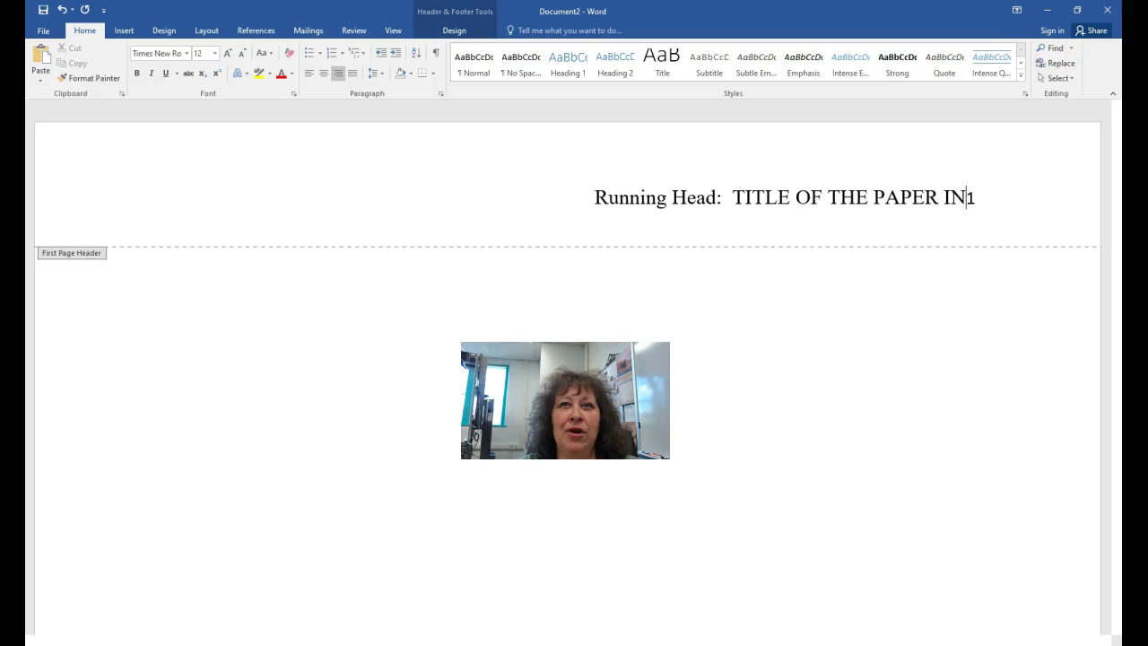
text(LL CAPS.)
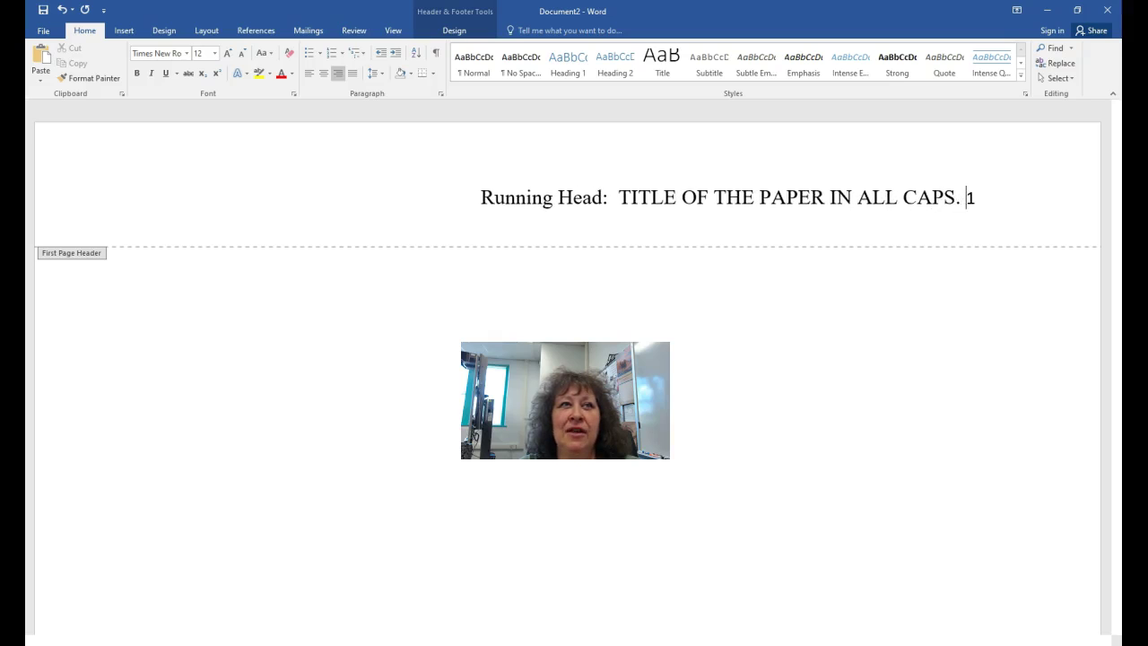
Step: Remove the title's final period and space the running head out to the left margin, keeping the page number on the same line
key(BackSpace)
key(BackSpace)
key(BackSpace)
key(BackSpace)
key(BackSpace)
key(BackSpace)
key(BackSpace)
key(BackSpace)
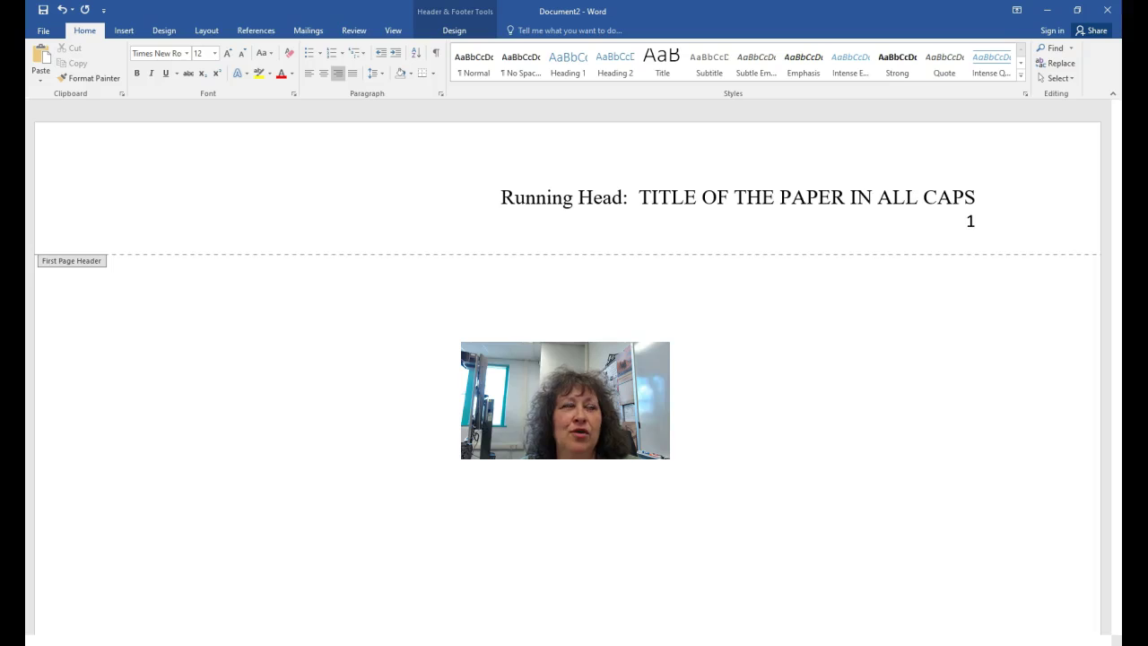
key(BackSpace)
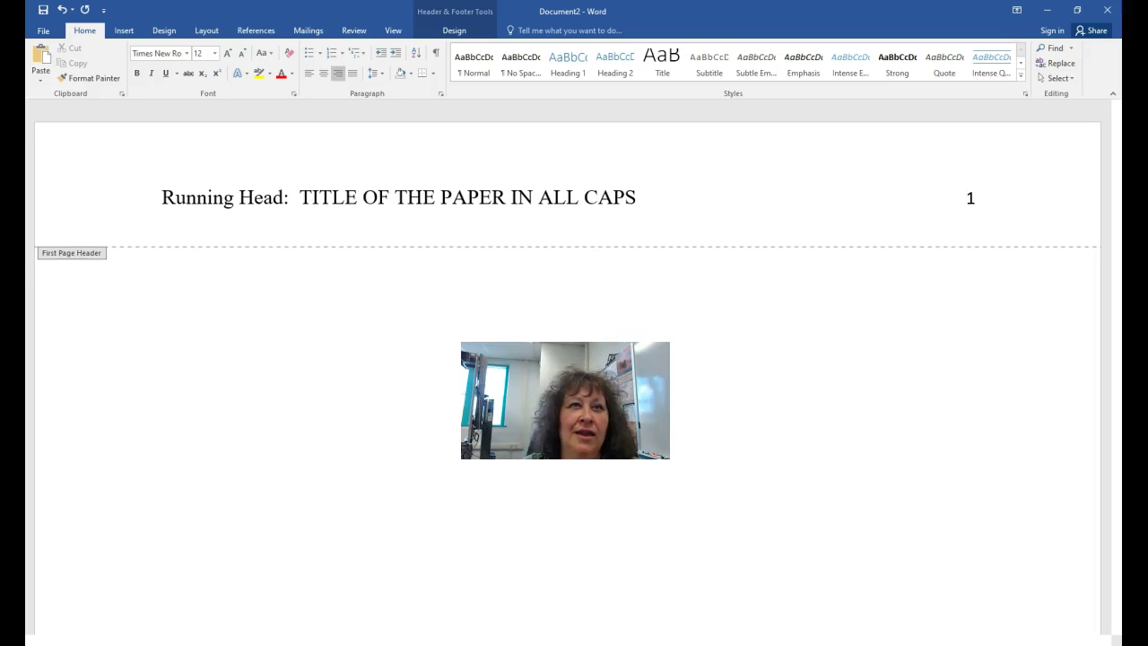
key(BackSpace)
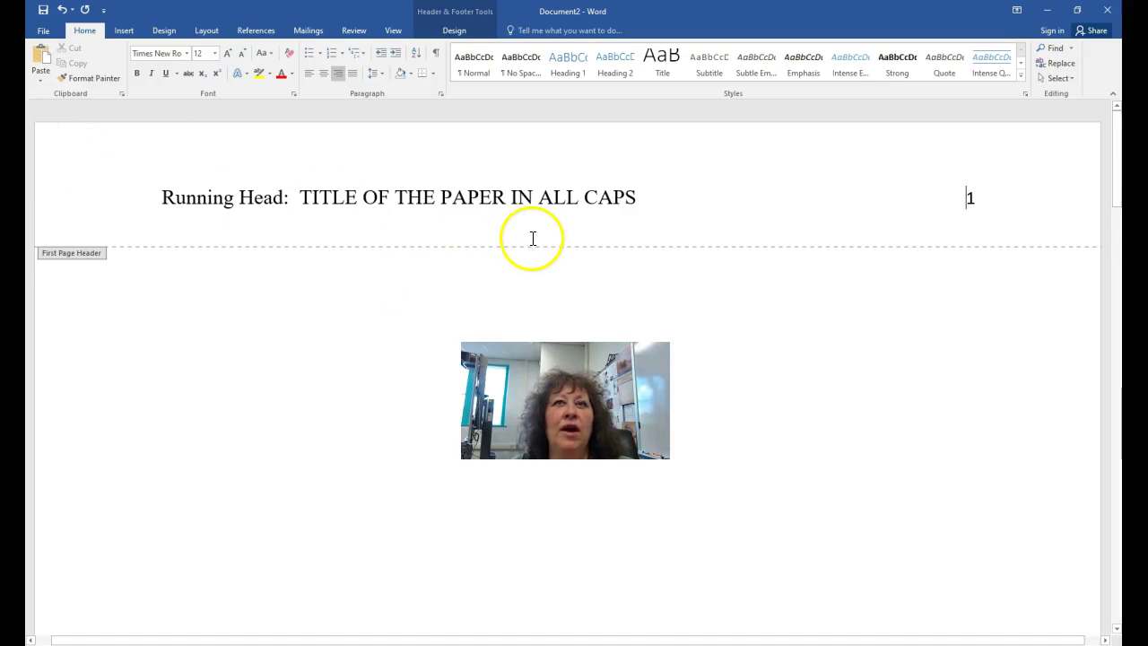
Step: Delete "Running Head:" from the page 2 header, leaving only the title and page number
scroll(533, 238, down, 5)
scroll(630, 283, down, 5)
scroll(630, 284, down, 6)
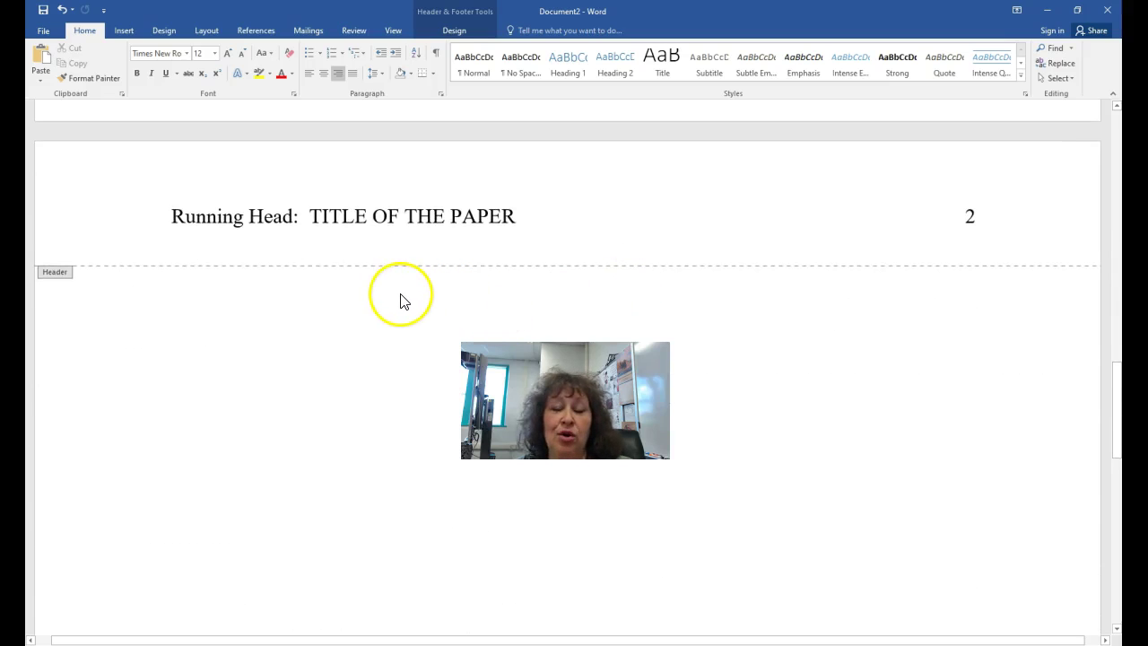
click(311, 216)
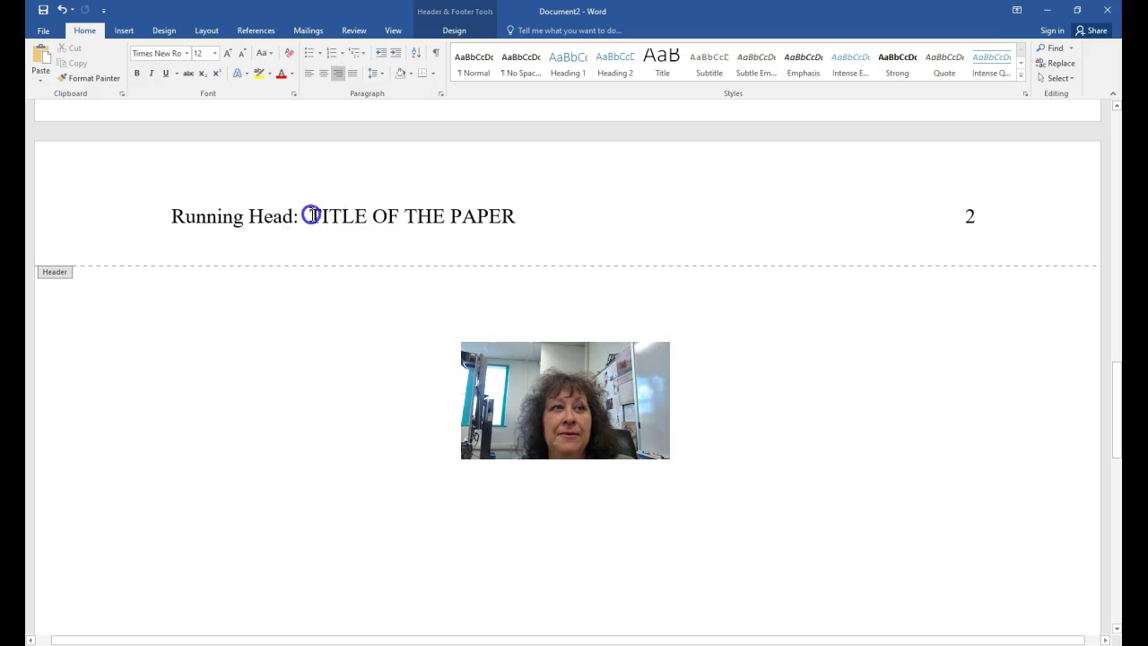
key(BackSpace)
key(BackSpace)
key(BackSpace)
key(BackSpace)
key(BackSpace)
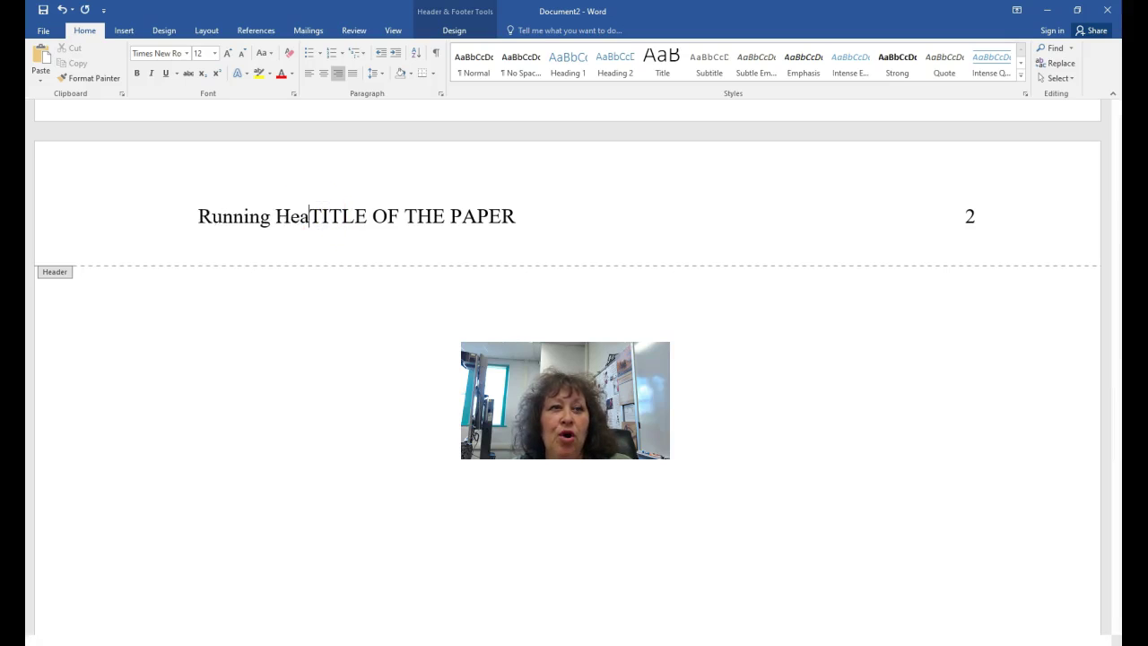
key(BackSpace)
key(BackSpace)
key(BackSpace)
key(BackSpace)
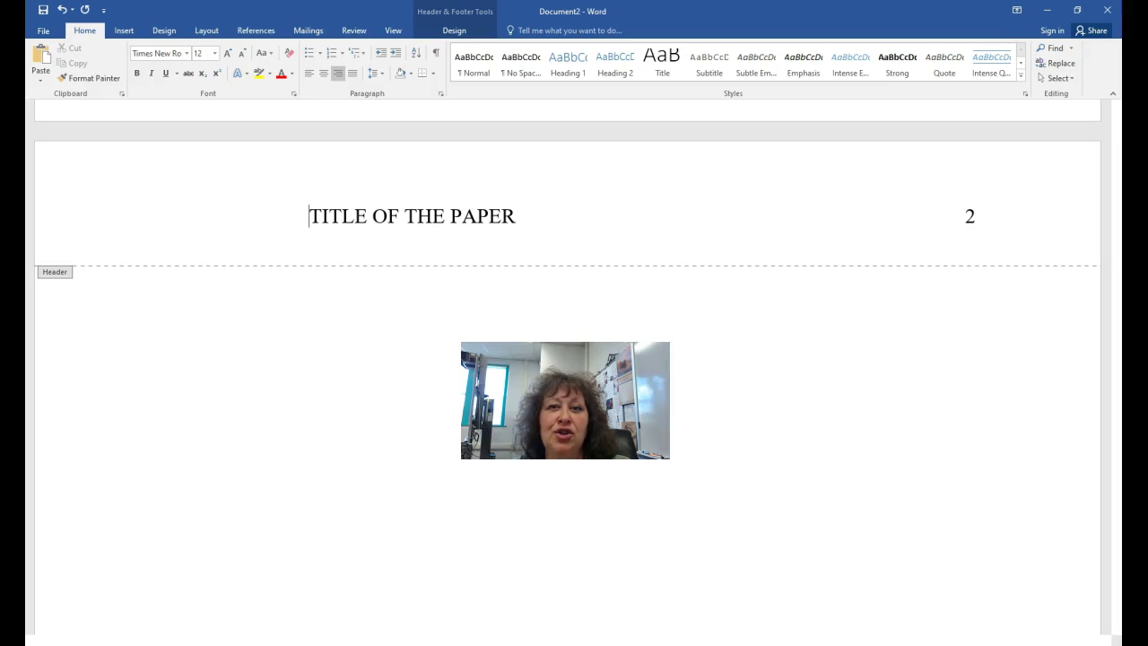
Step: Left-align the title in the page 2 header and space the page number out toward the right margin
key(BackSpace)
key(BackSpace)
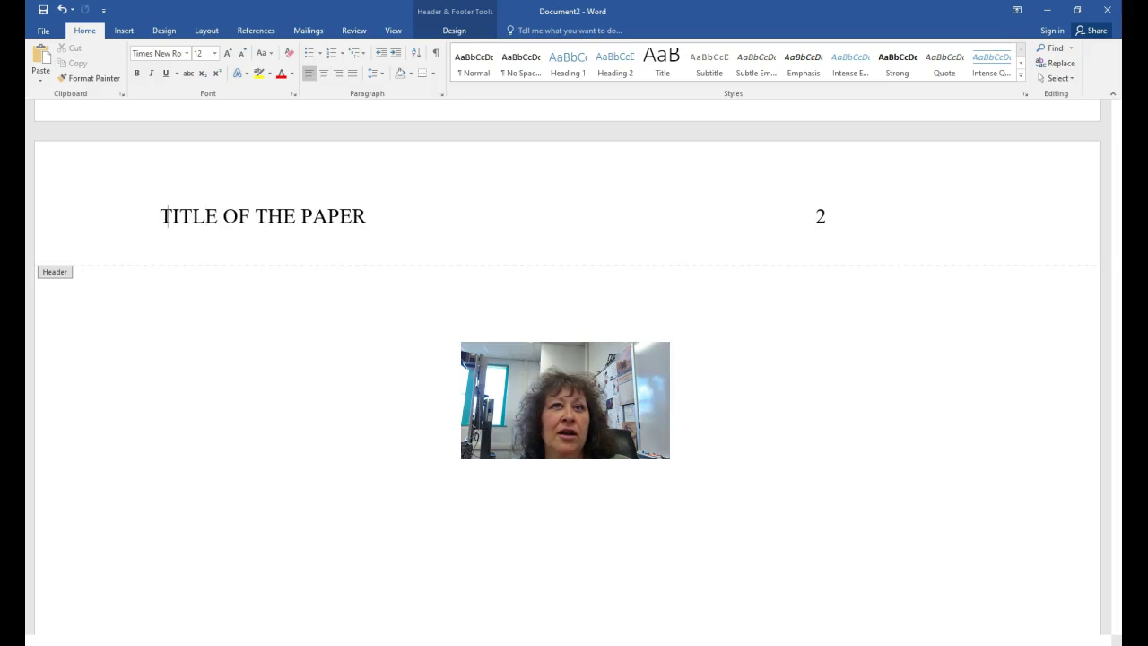
click(734, 221)
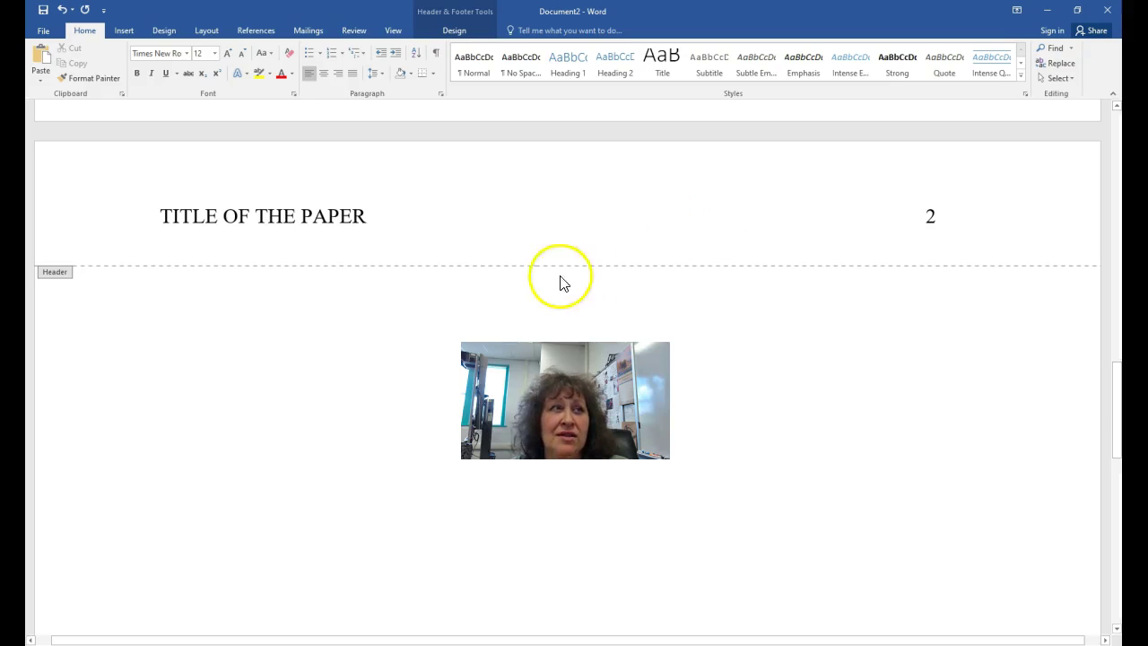
Step: Close header editing and place the insertion point in the body text of page 2
scroll(362, 259, down, 5)
click(750, 337)
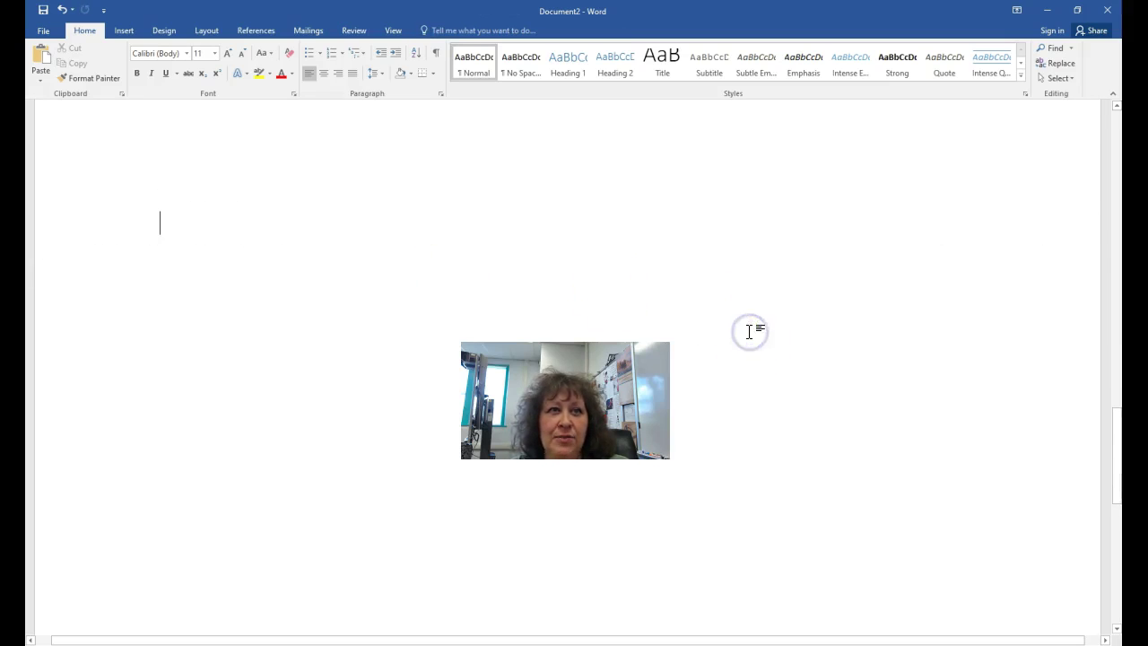
scroll(763, 328, up, 3)
click(828, 500)
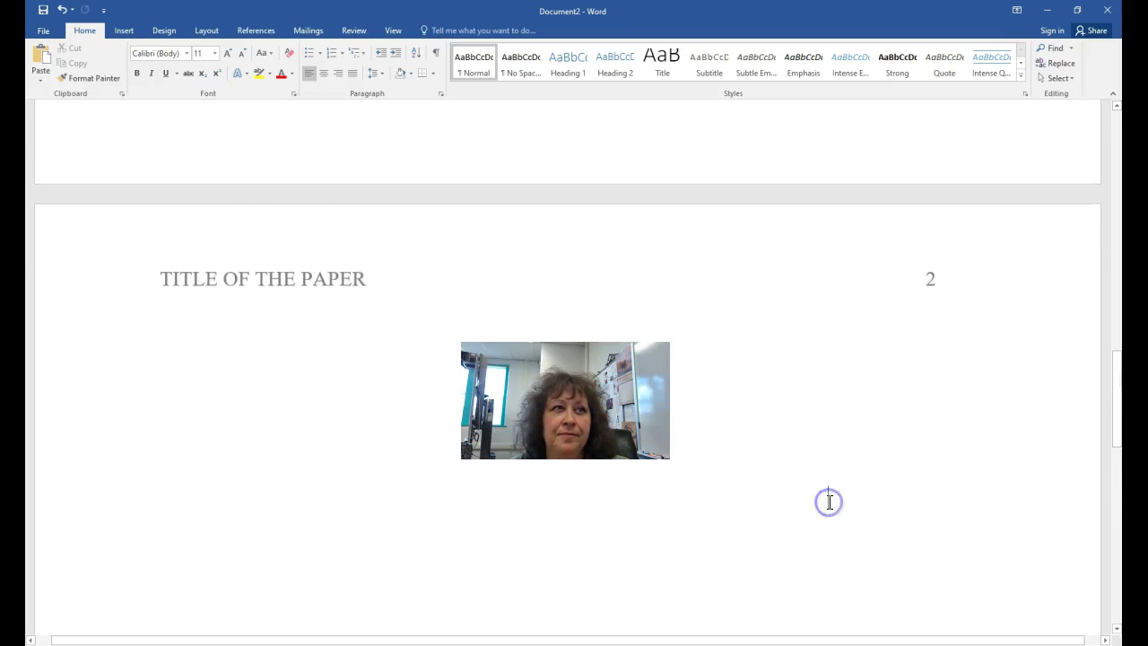
click(209, 479)
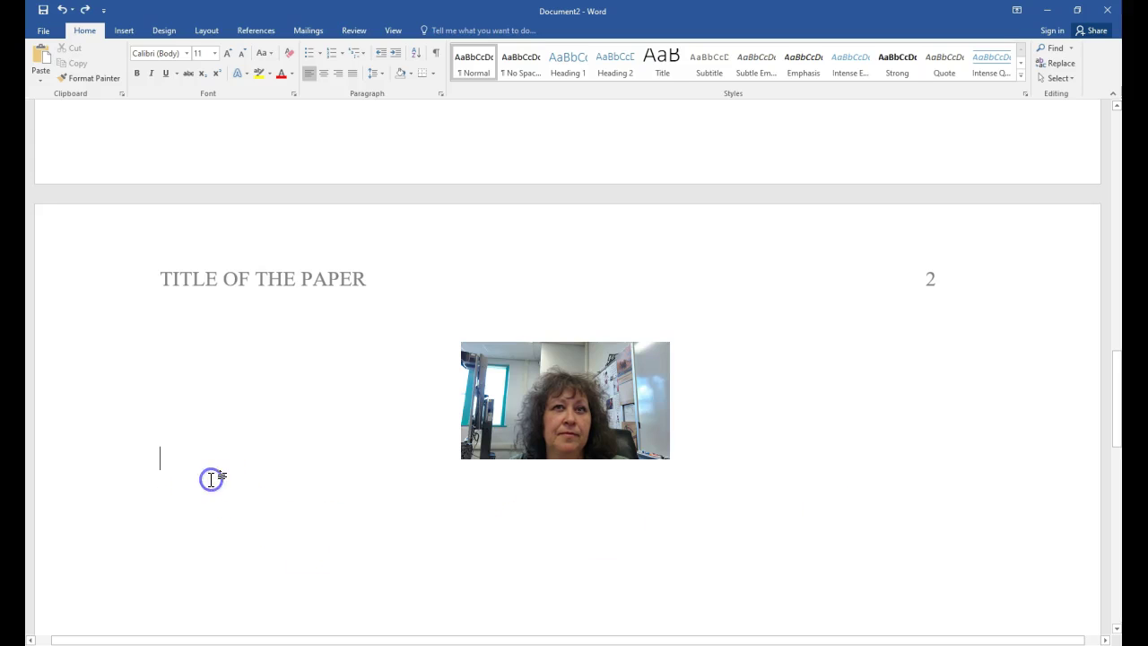
click(308, 413)
click(322, 538)
Step: Add blank lines to the body of page 2 until the text runs over onto page 3
key(Return)
key(Return)
key(Return)
key(Return)
key(Return)
key(Return)
key(Return)
key(Return)
key(Return)
key(Return)
key(Return)
key(Return)
key(Return)
key(Return)
key(Return)
key(Return)
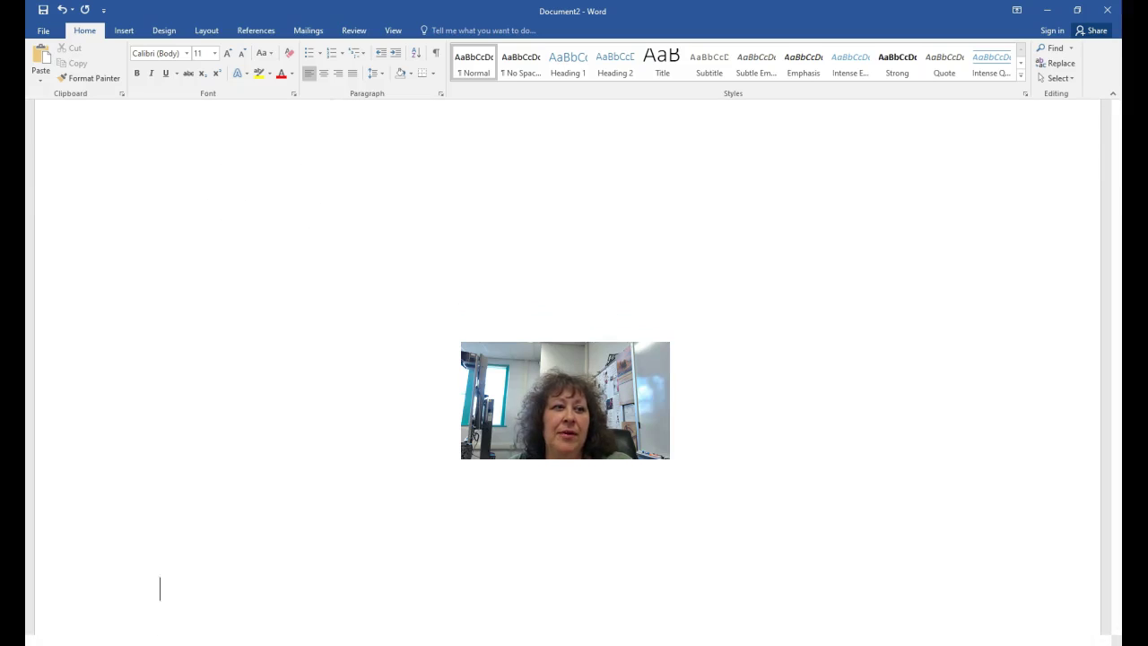
key(Return)
key(Return)
key(Return)
key(Return)
key(Return)
key(Return)
key(Return)
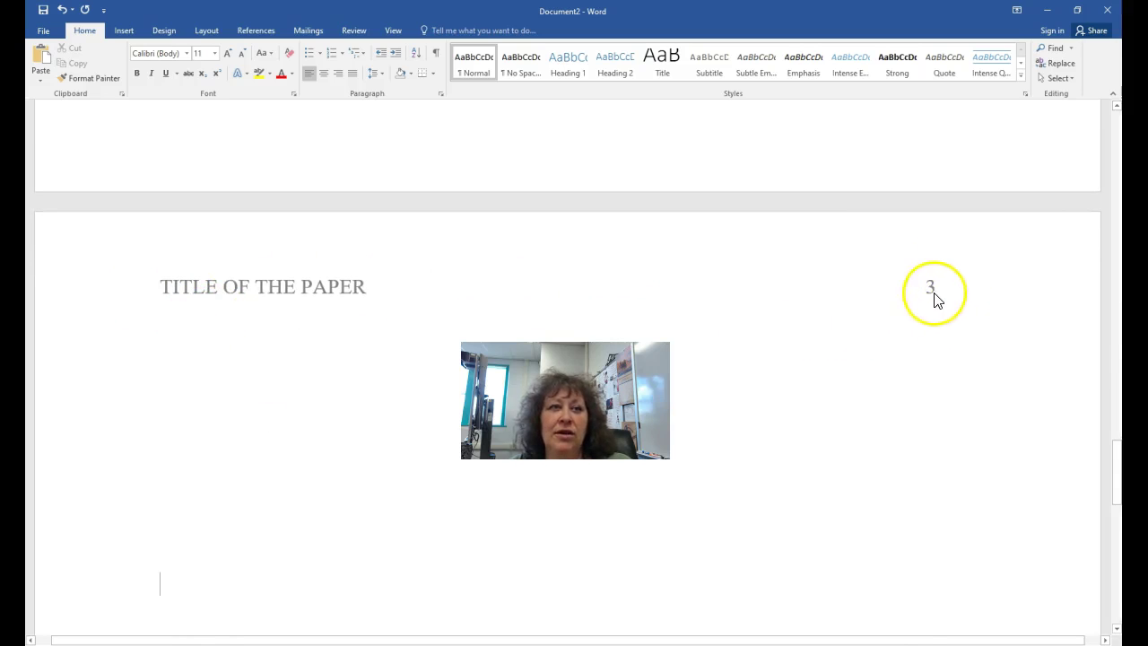
Step: Review the header on page 3 and compare it with the running head on the first page
scroll(963, 417, down, 3)
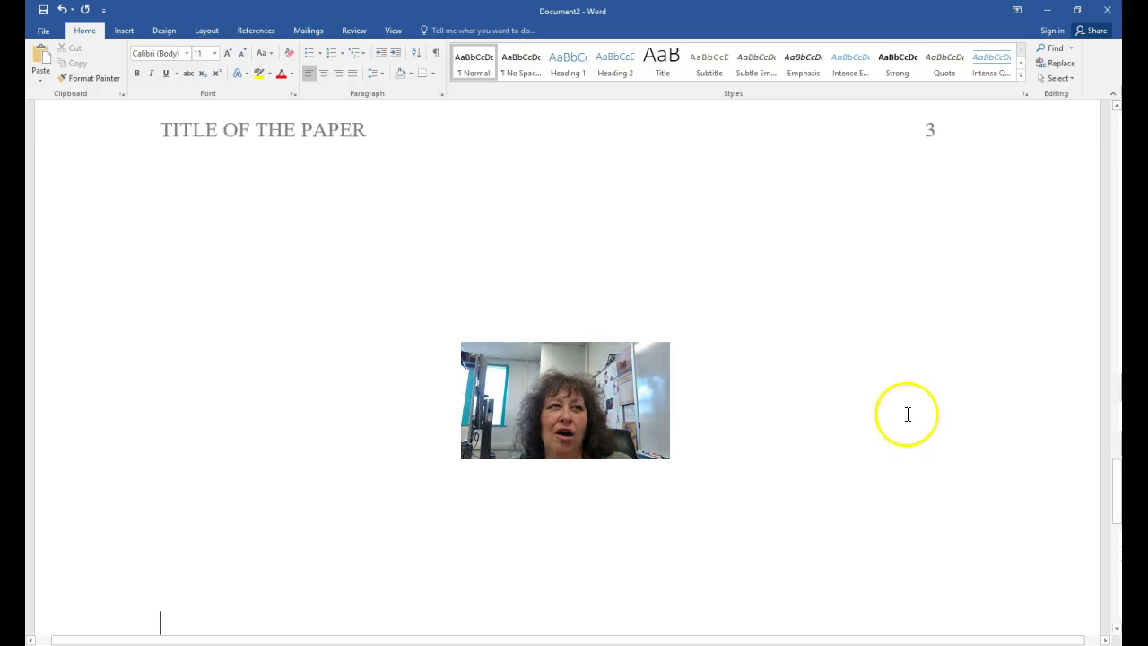
scroll(738, 317, up, 15)
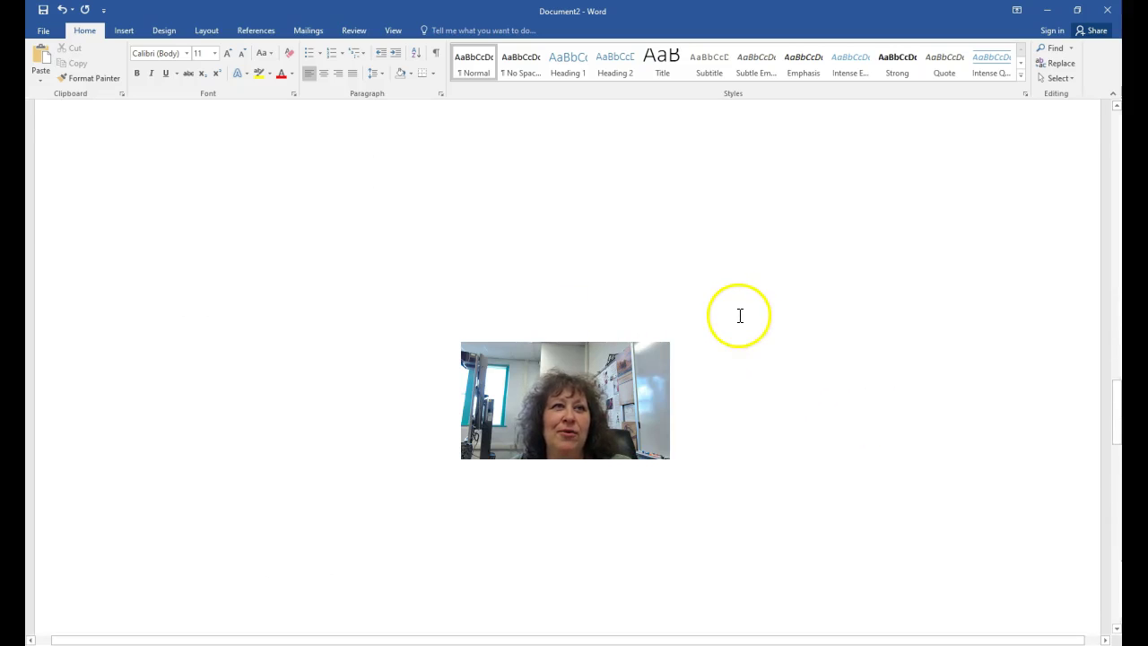
scroll(742, 313, up, 12)
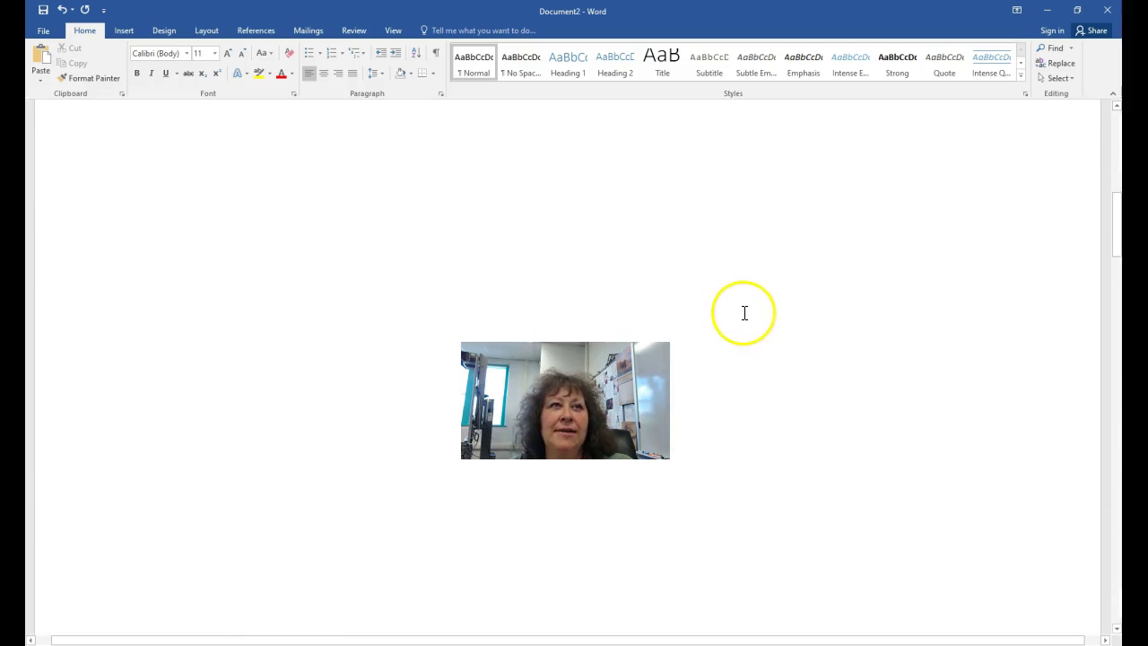
scroll(744, 312, up, 1)
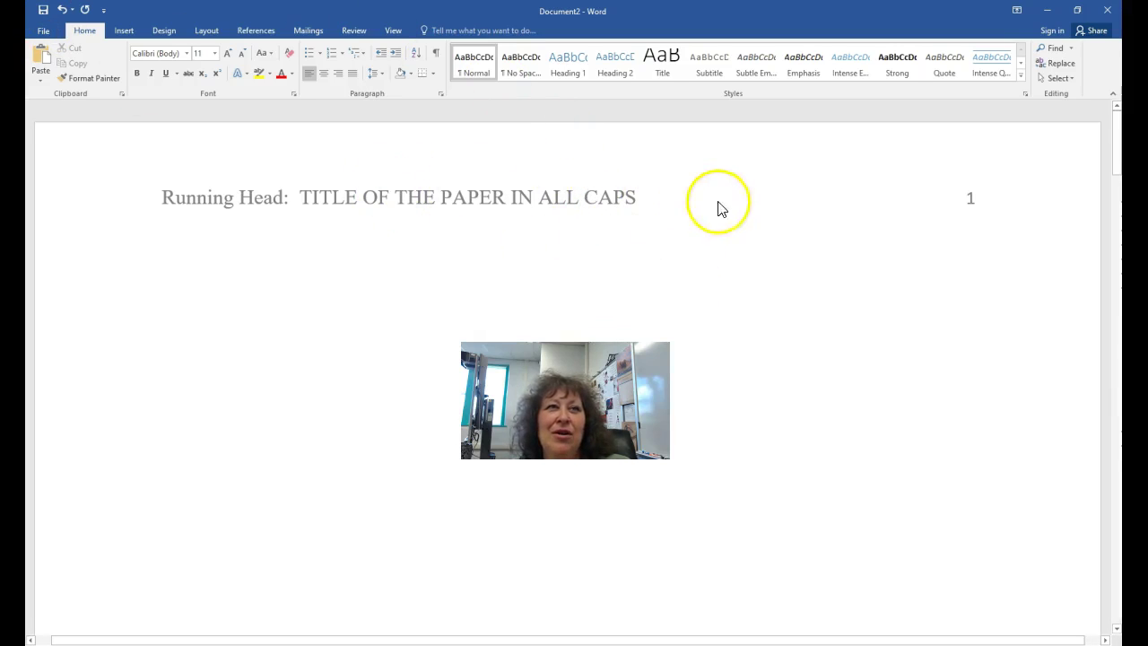
click(640, 195)
click(279, 583)
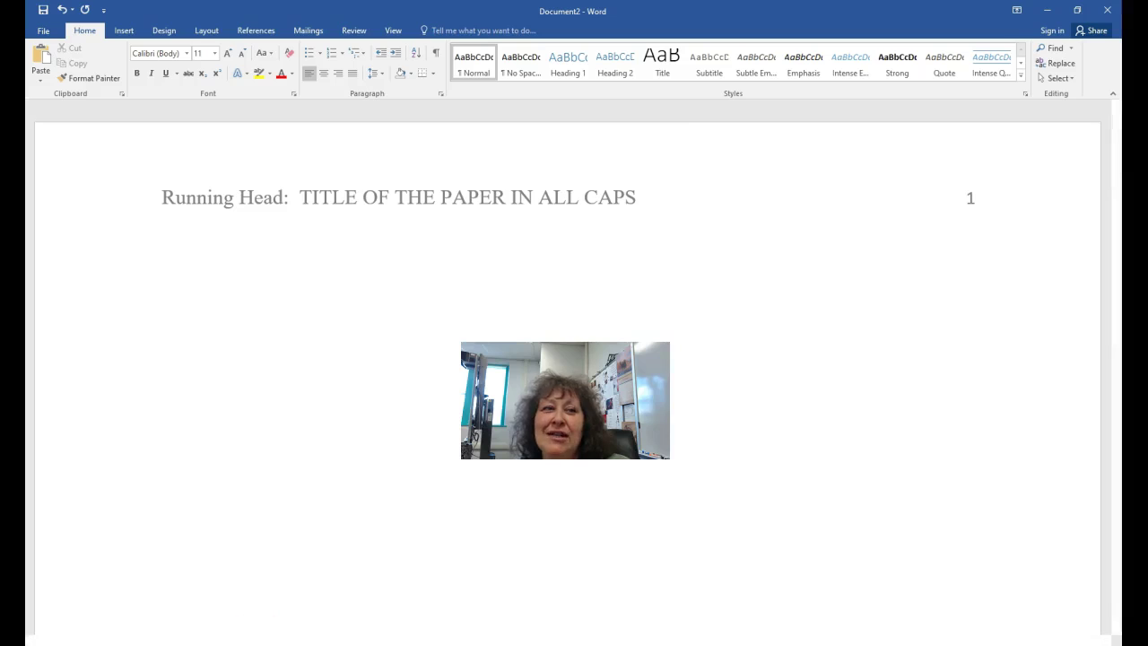